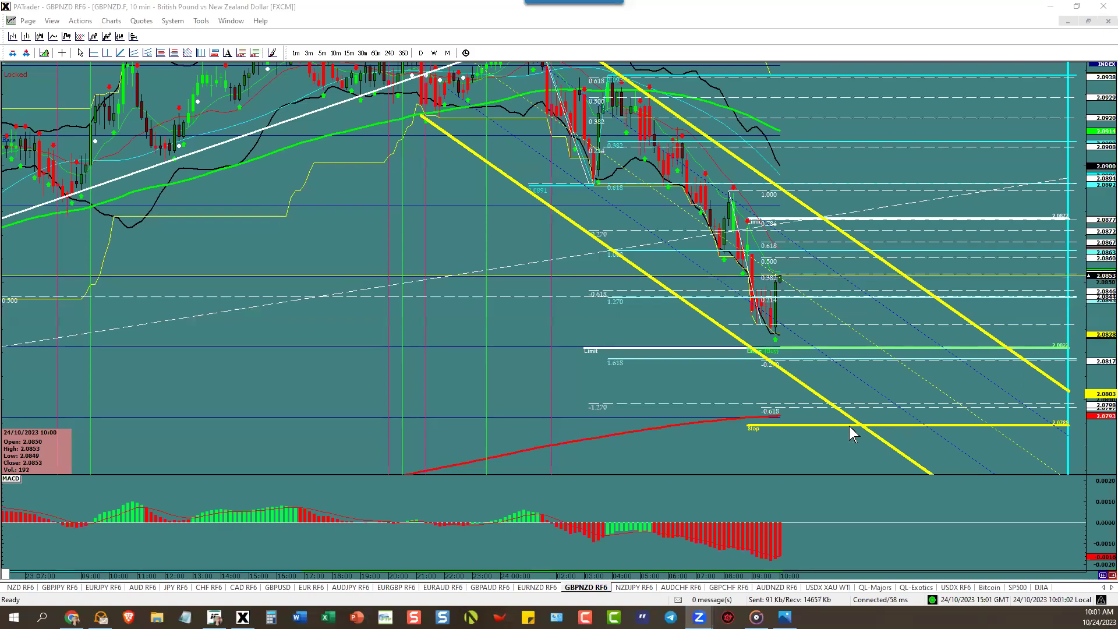
- Bring up the USDX 60-minute US Dollar Index chart and pan through its recent bars
click(830, 587)
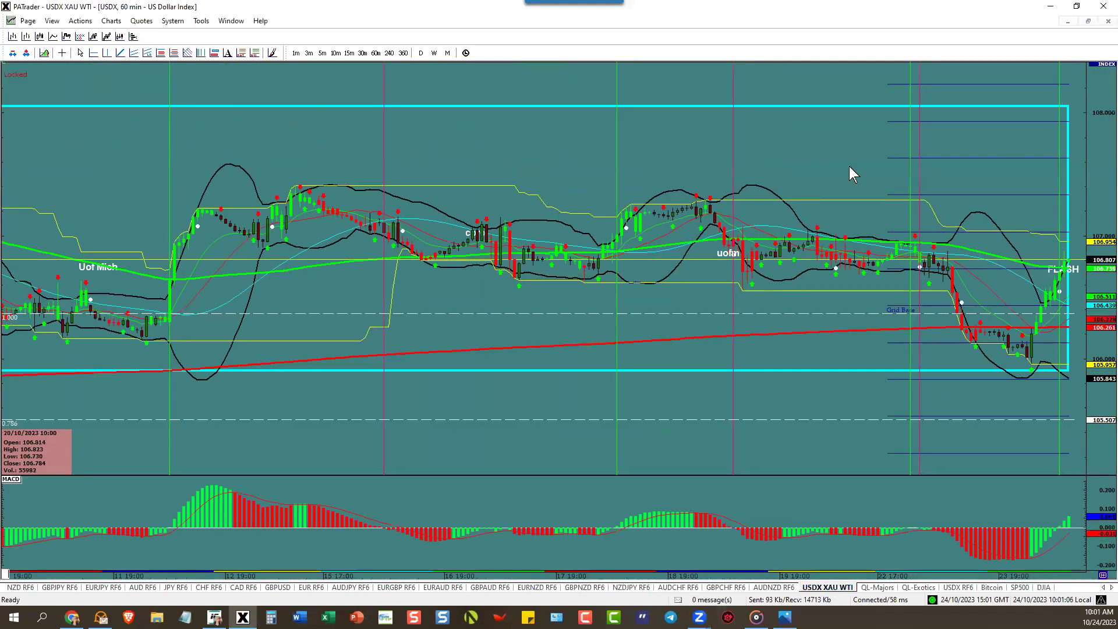
drag(849, 173, 623, 155)
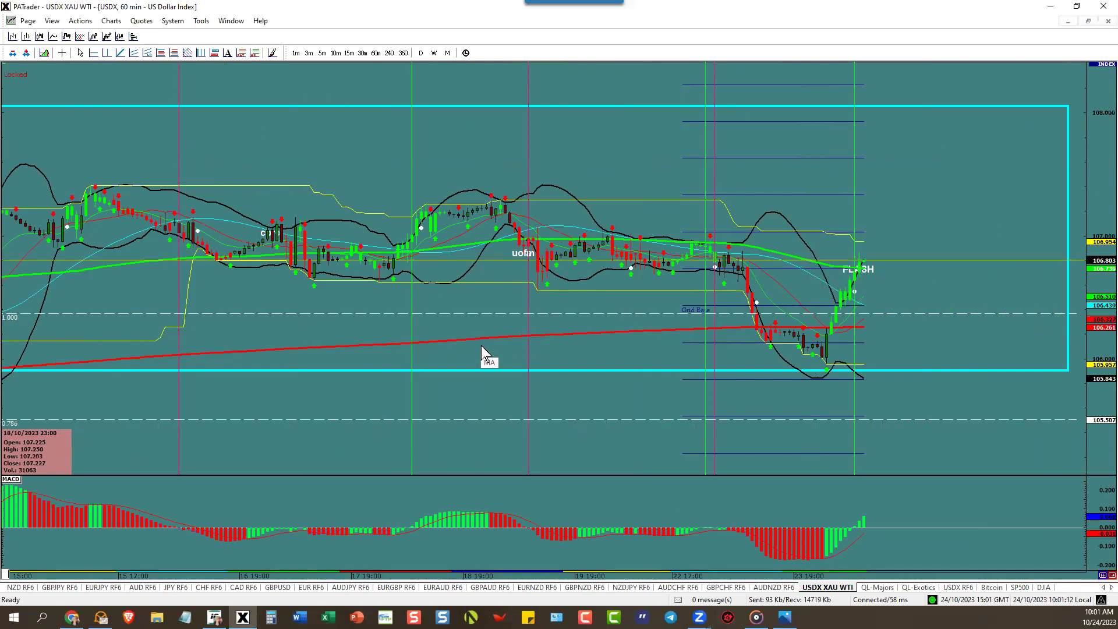
drag(481, 344, 721, 351)
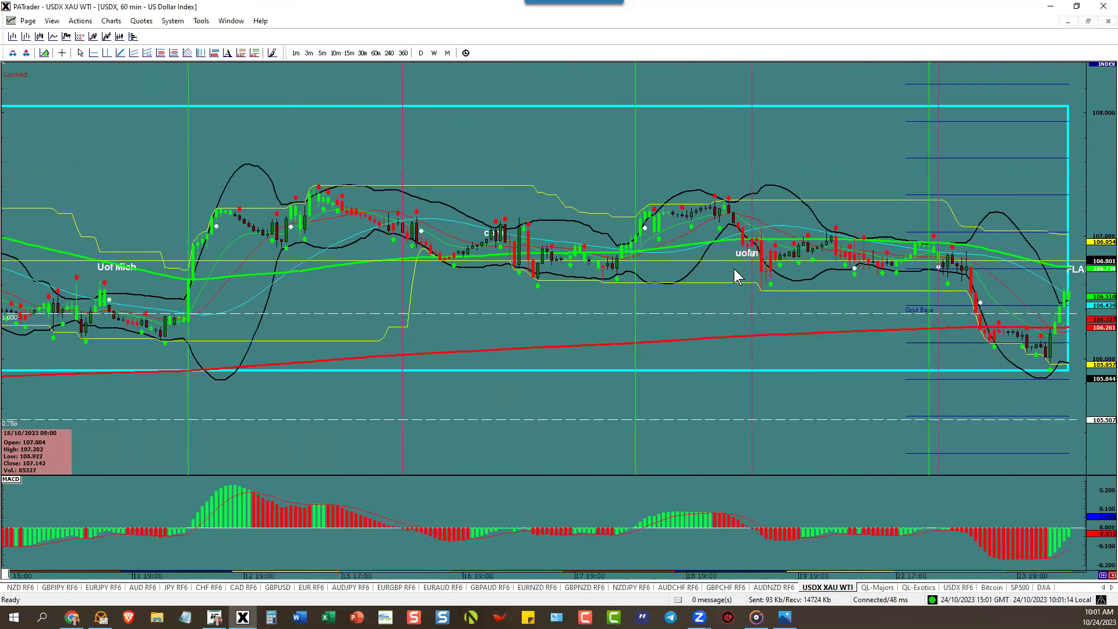
drag(554, 302, 344, 300)
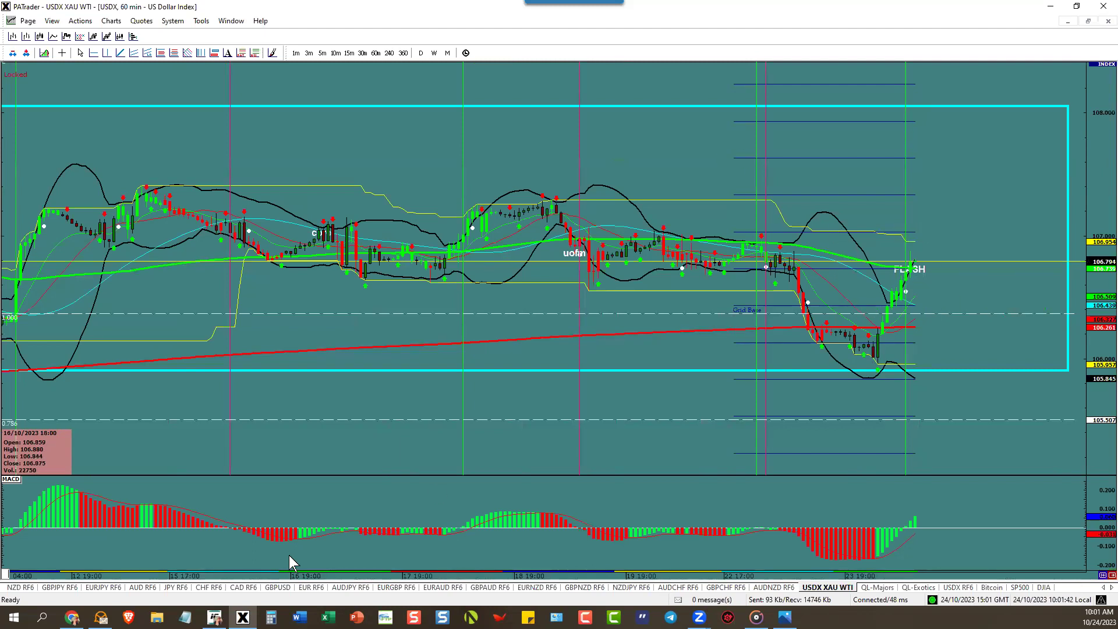
- Enlarge the EURUSD 60-minute chart, place the Info Center ATR table beside it, and select EUR/USD's 14-day ATR of 74
click(311, 587)
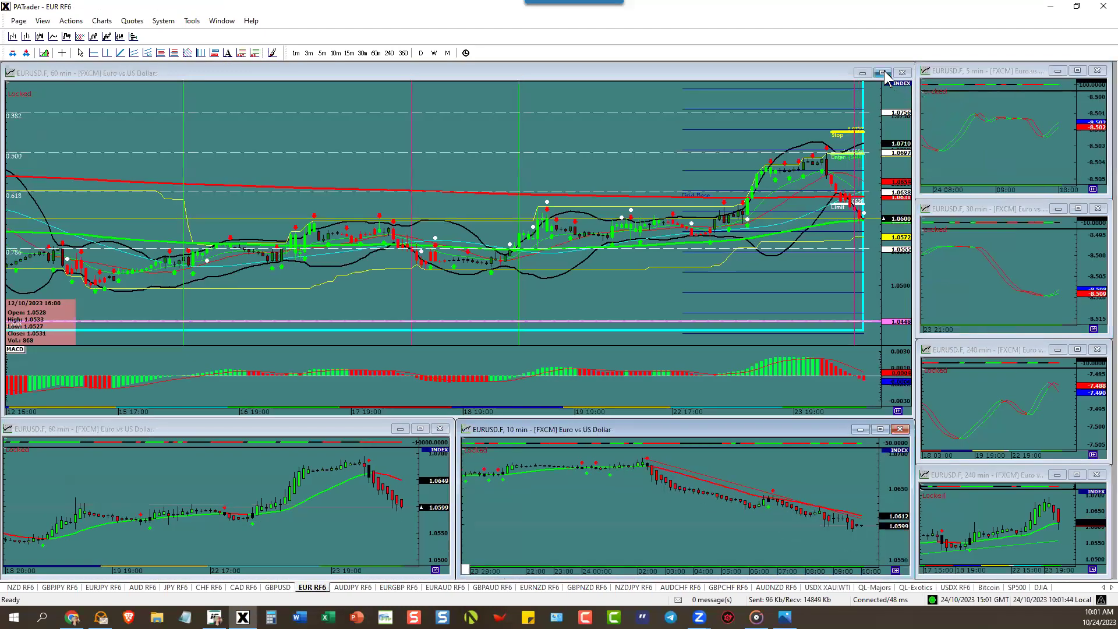
click(882, 72)
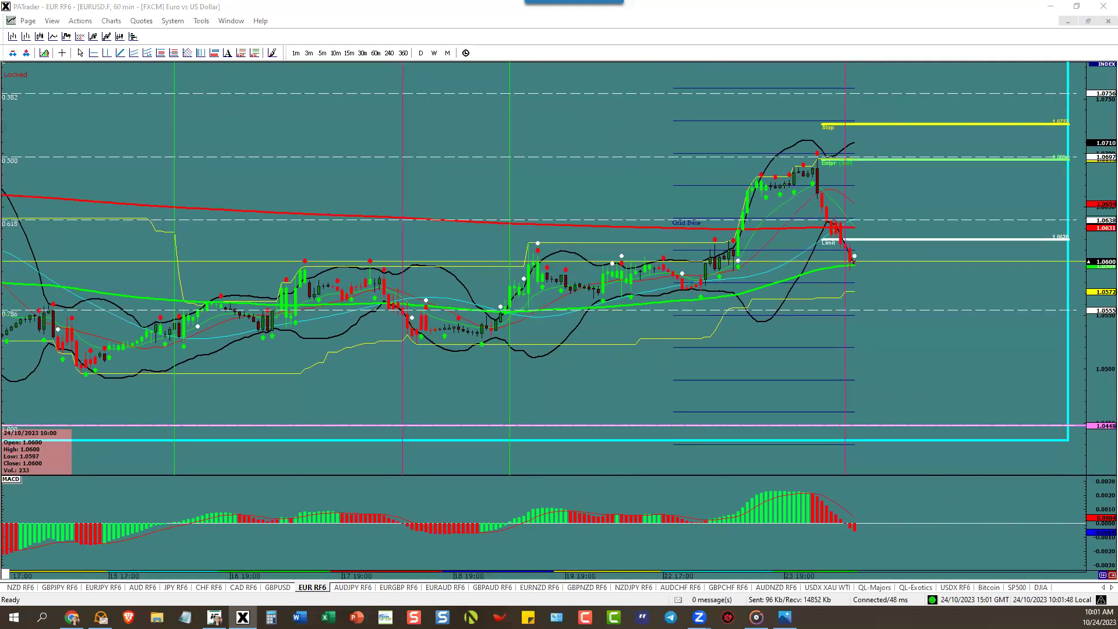
key(alt+Tab)
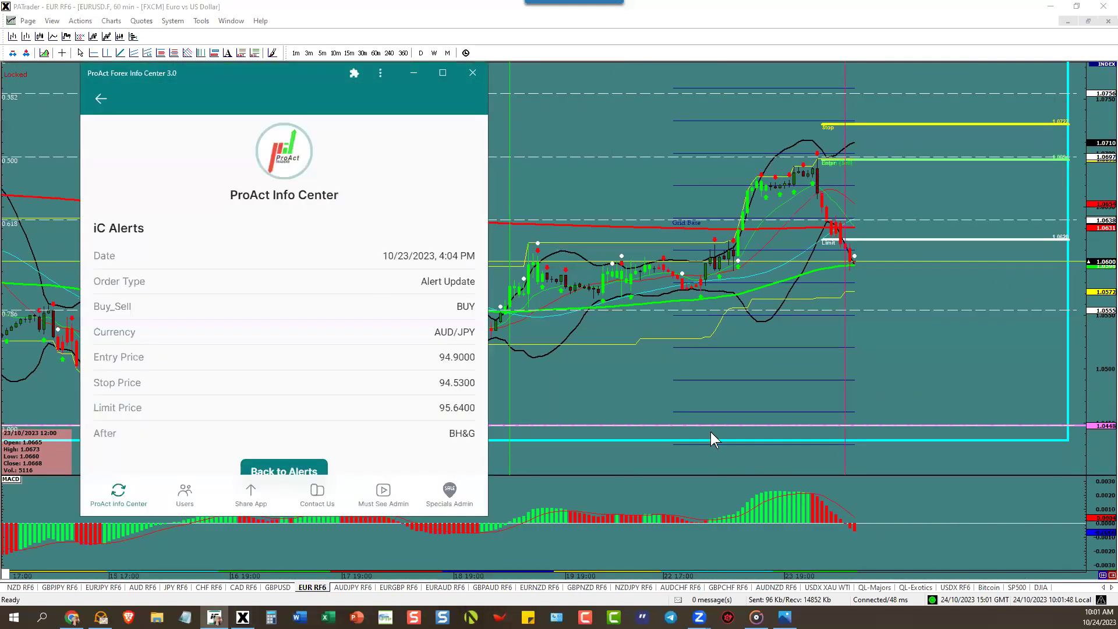
click(101, 100)
click(100, 100)
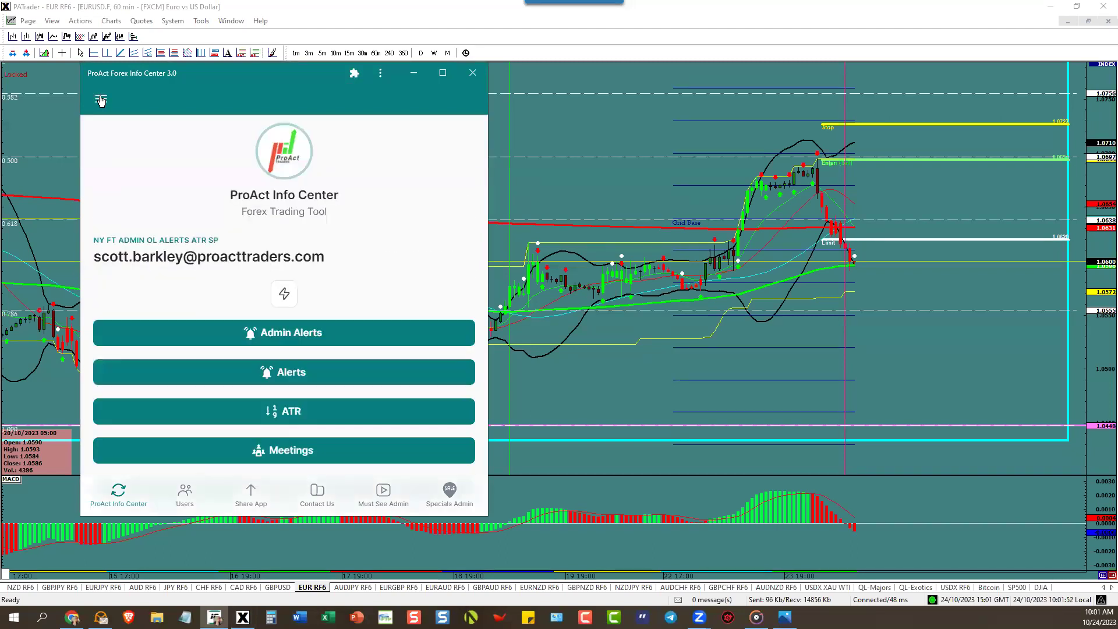
click(269, 411)
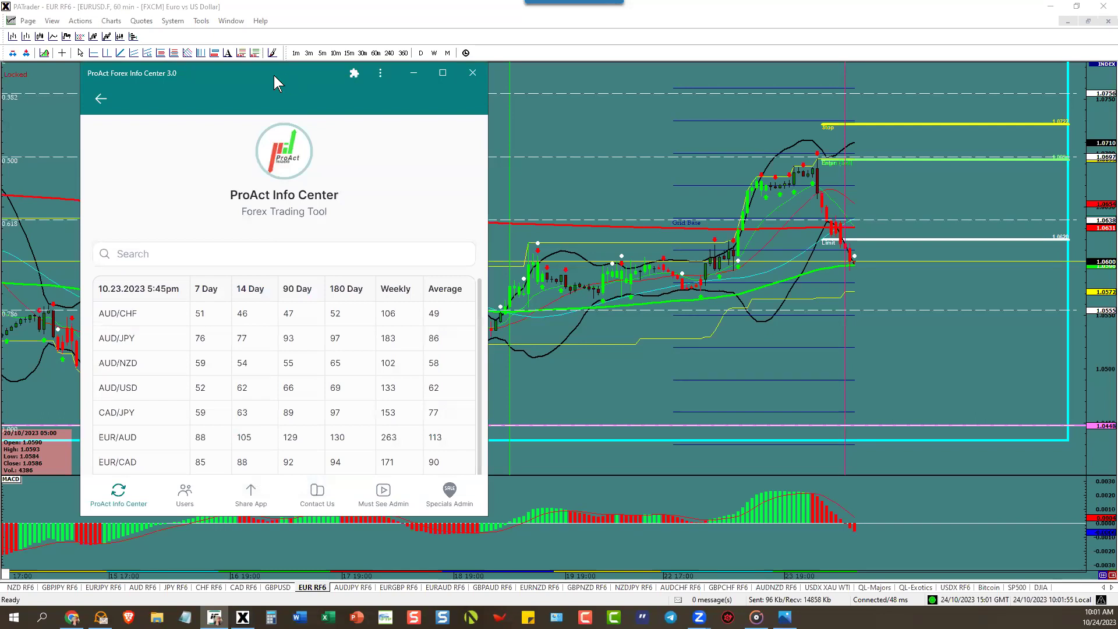
drag(273, 75, 197, 66)
scroll(228, 373, down, 5)
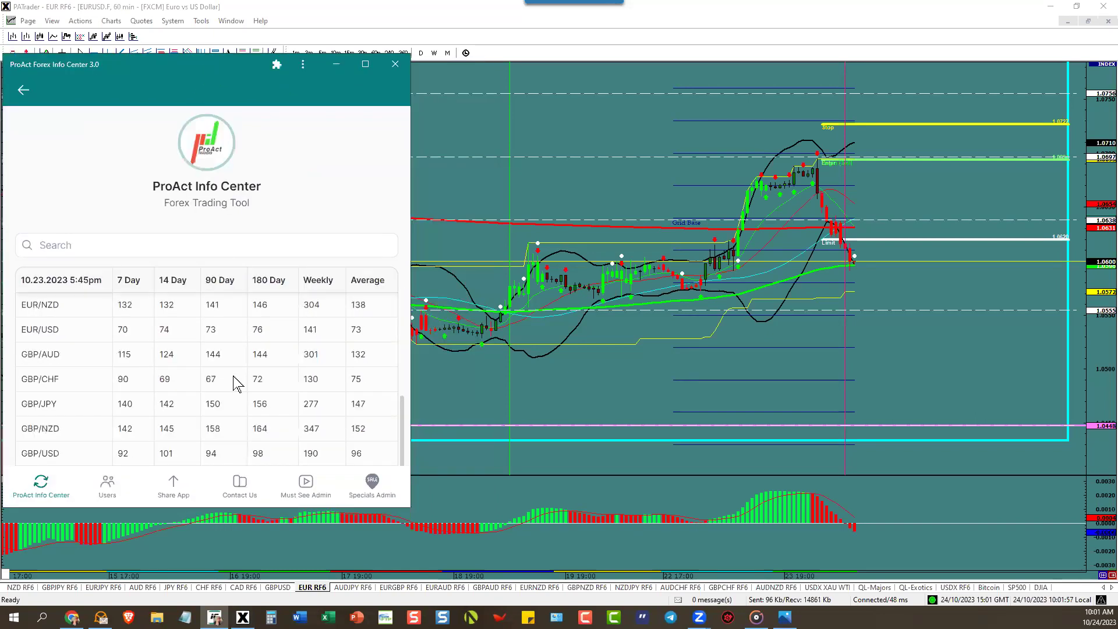
click(178, 330)
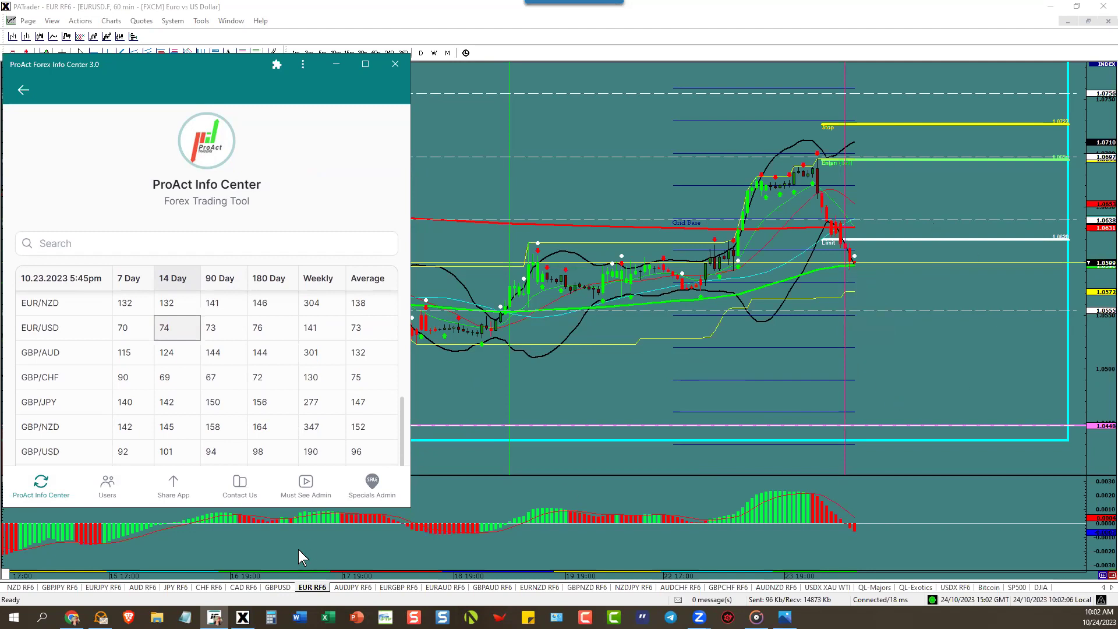
- Enlarge the GBPUSD 60-minute chart with room after the last bar, and select GBP/USD's 14-day ATR of 101
click(276, 587)
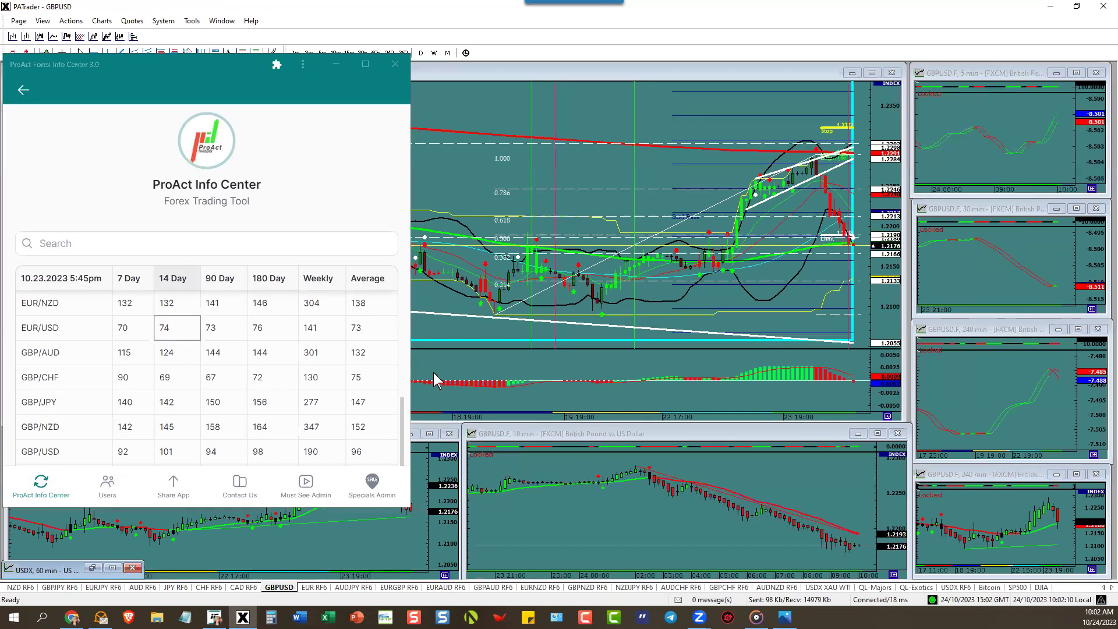
click(869, 73)
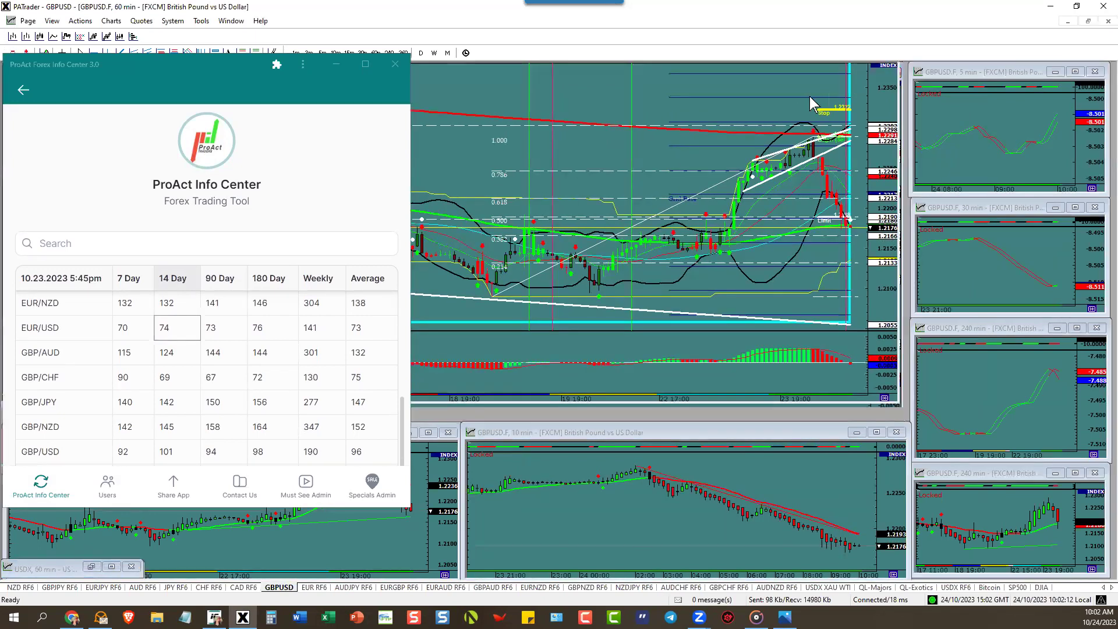
drag(728, 98, 595, 134)
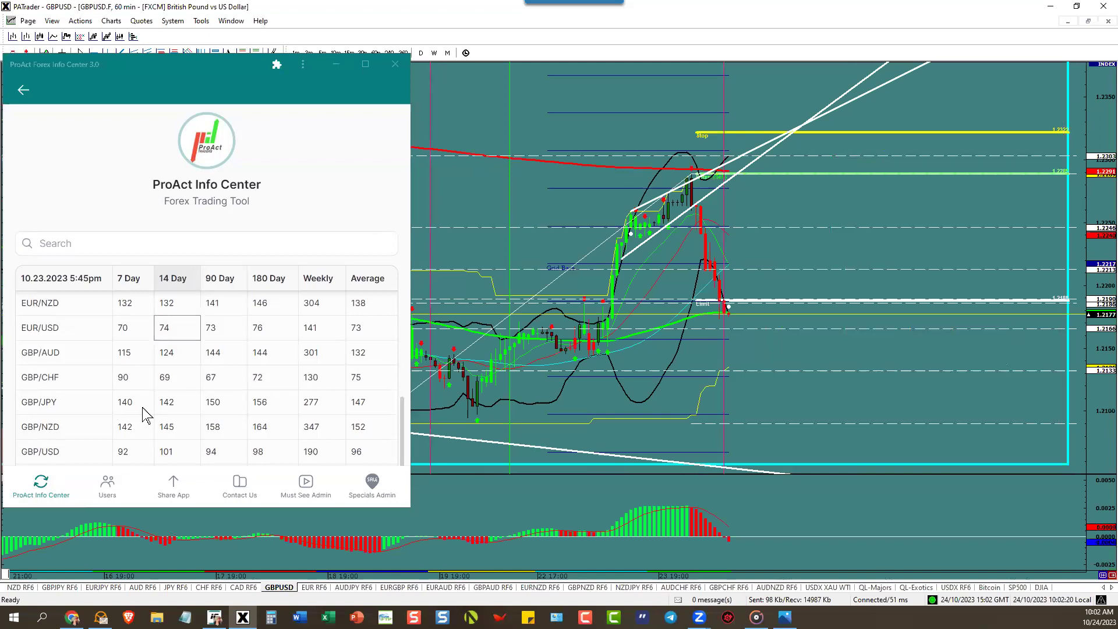
click(165, 453)
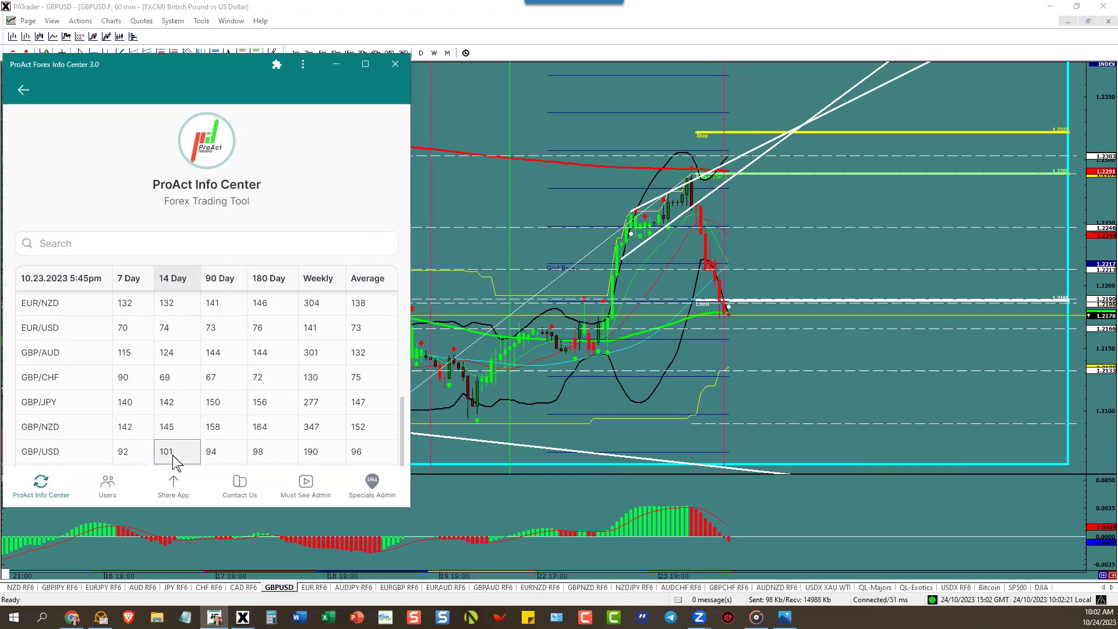
- Enlarge the USDCHF 60-minute chart, scroll the ATR table to USD/CHF's 67, then go to the JPY page
click(209, 587)
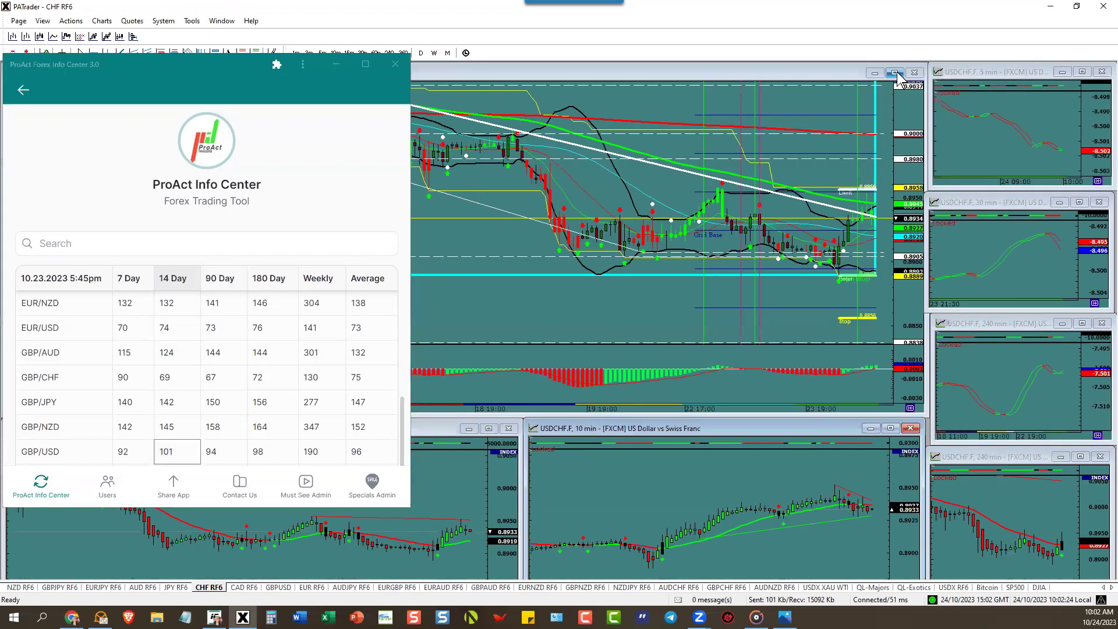
click(895, 73)
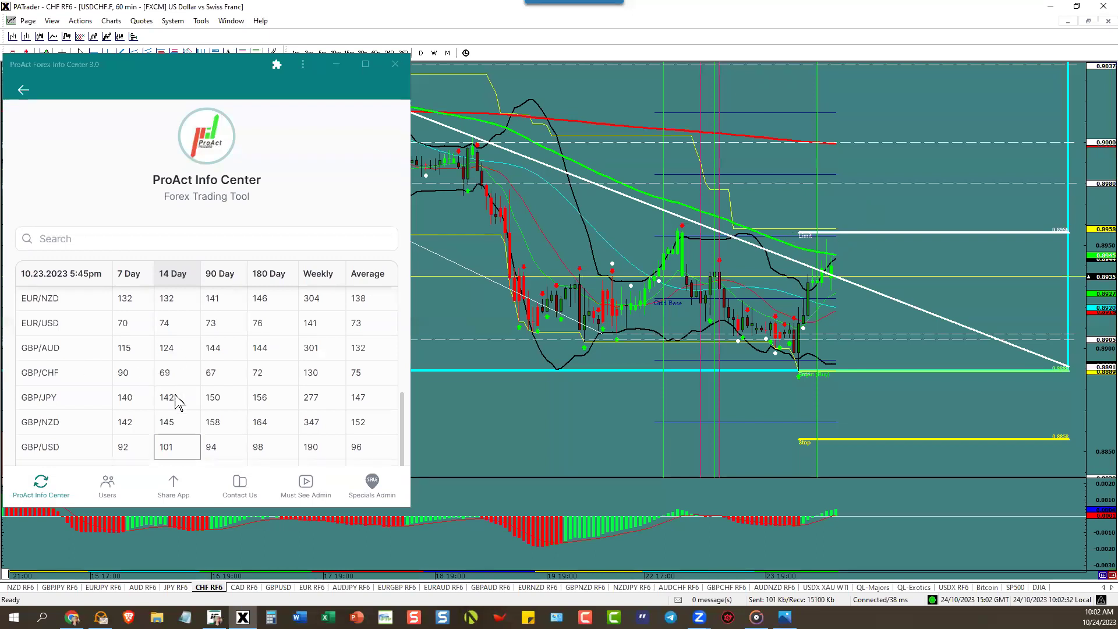
scroll(166, 389, down, 3)
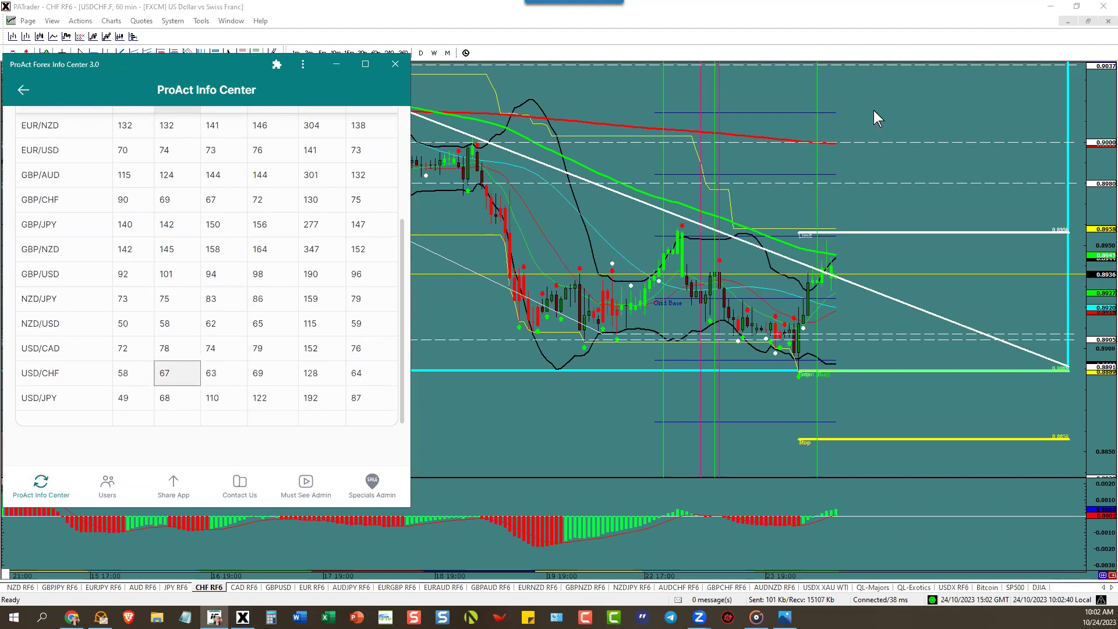
click(181, 588)
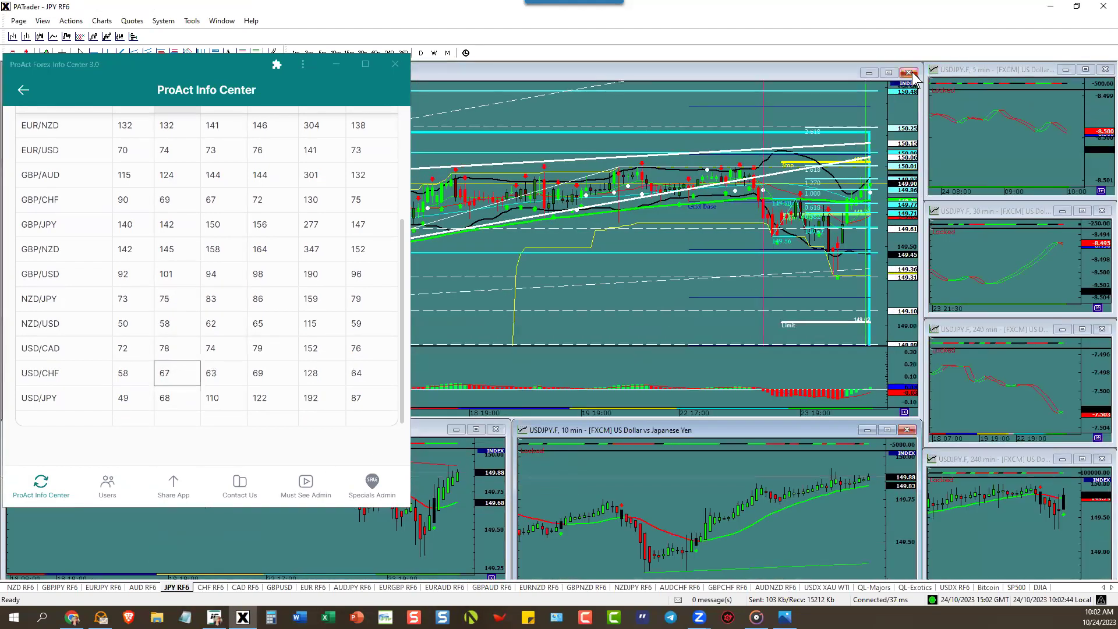
- Enlarge the USDJPY 60-minute chart and remove its old Limit and Stop lines
click(888, 73)
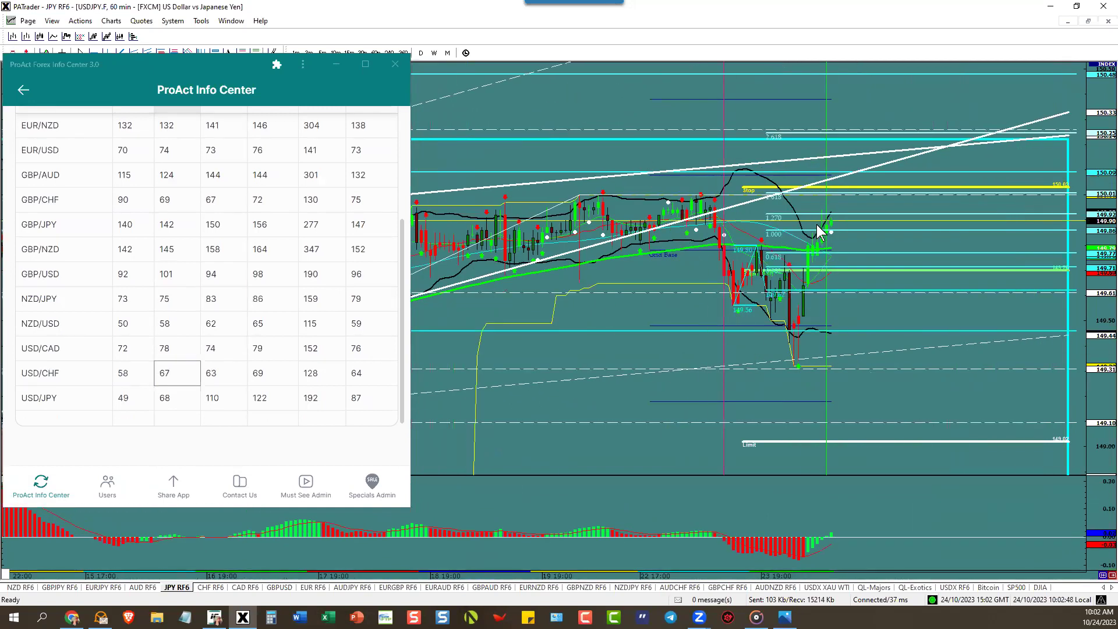
right_click(800, 441)
click(807, 464)
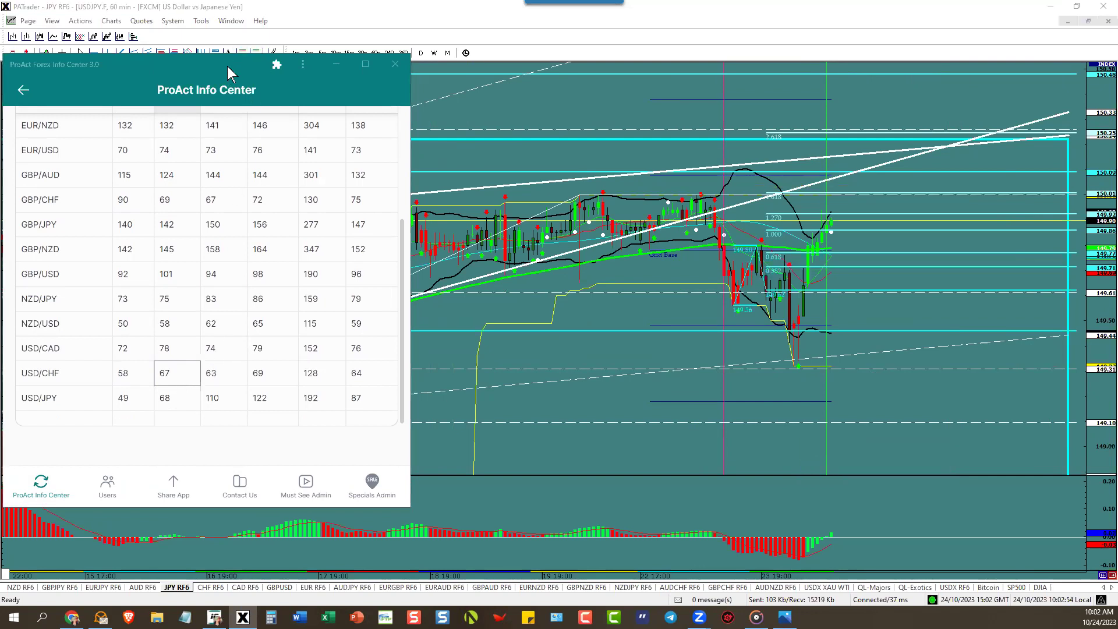
- Draw a buy projection from the 149.34 low with stop 149.01 and limit 150.02
drag(227, 66, 252, 63)
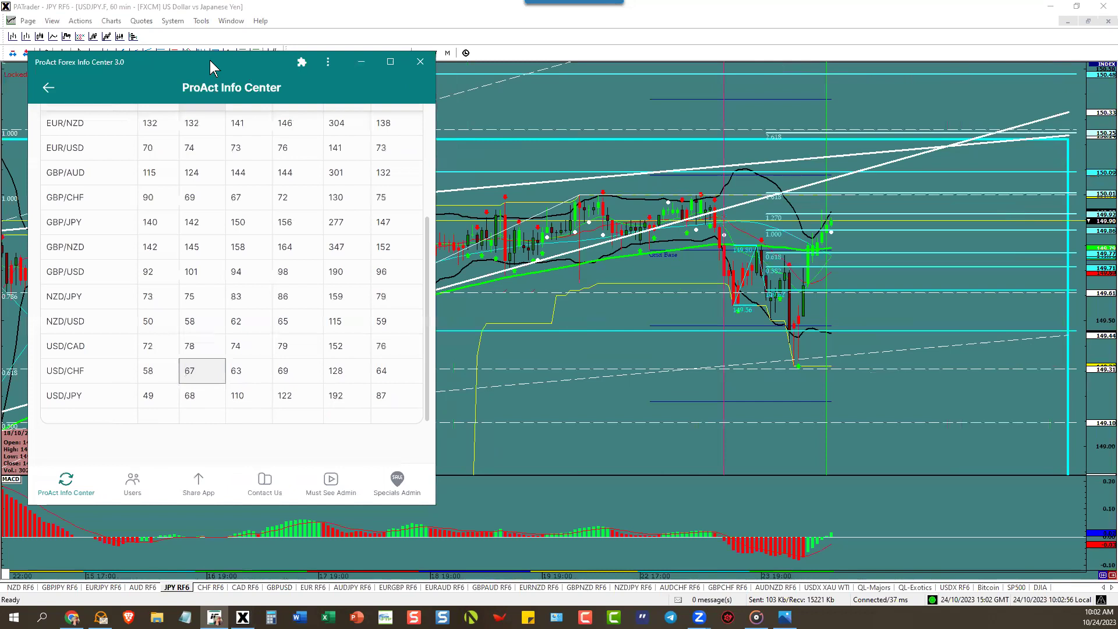
click(257, 64)
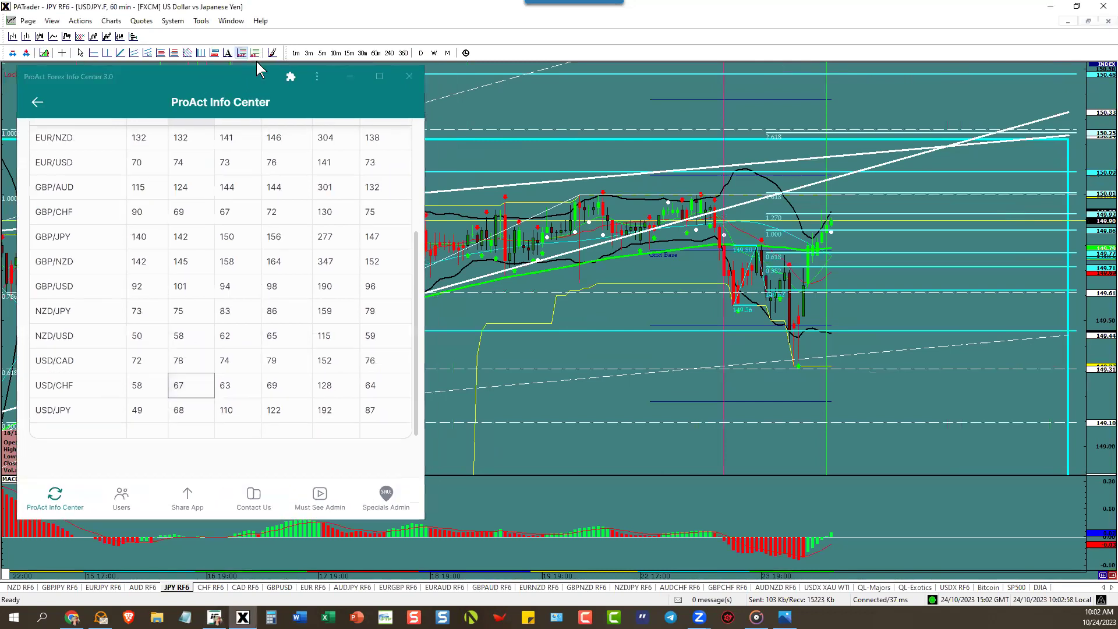
click(797, 365)
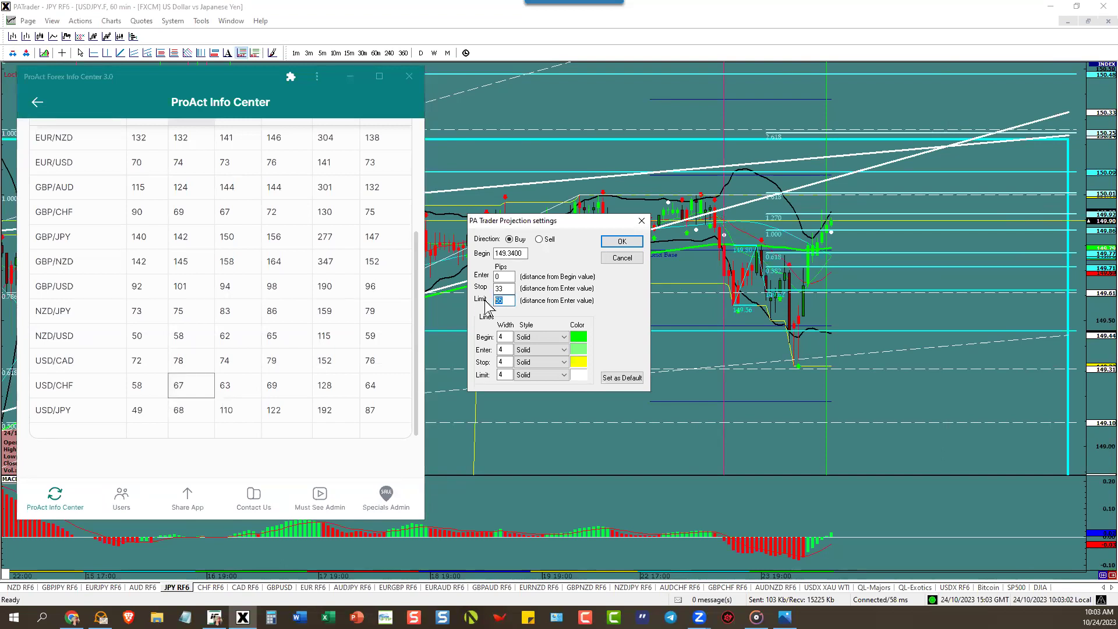
click(622, 241)
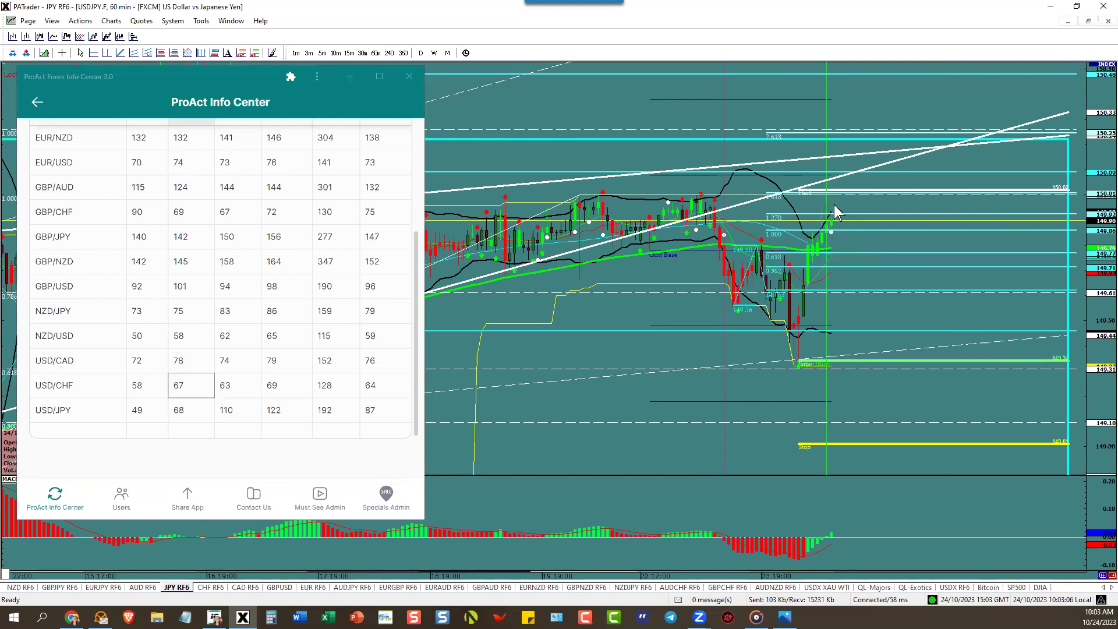
- Show the AUD page and select AUD/USD's 14-day ATR of 62 in the Info Center
click(142, 586)
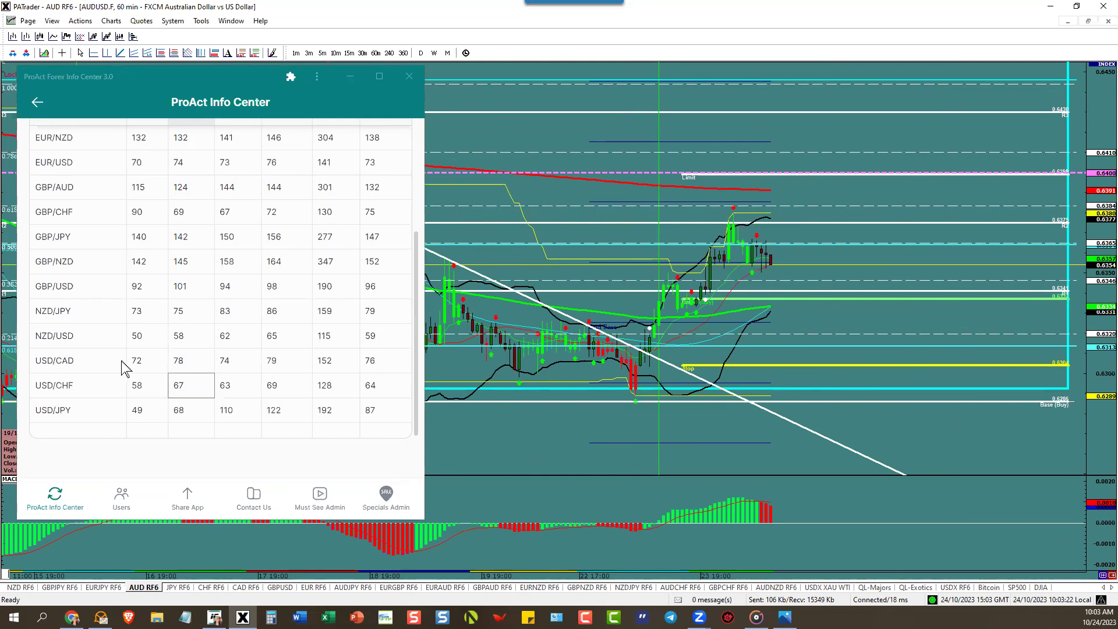
scroll(196, 125, up, 4)
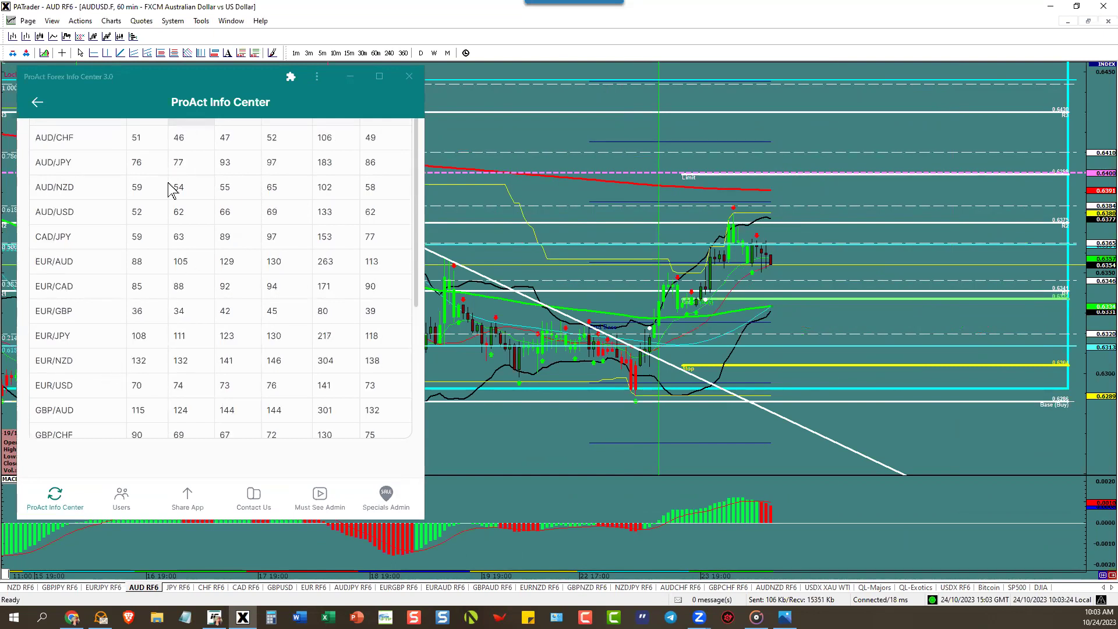
click(188, 220)
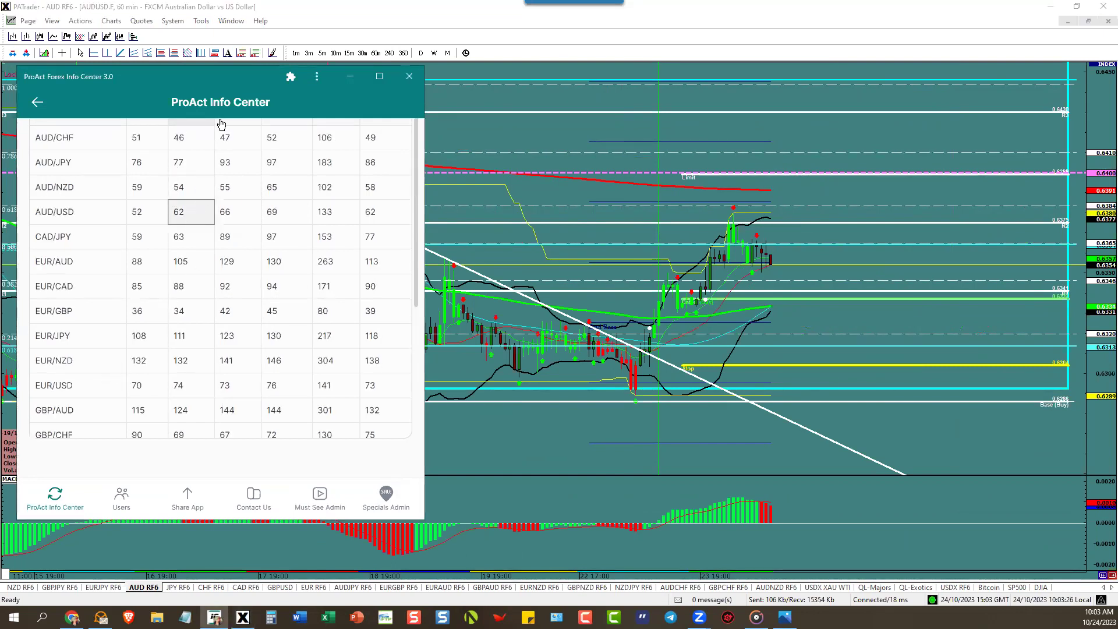
- Project a sell from 0.6380 with a 62-pip limit and remove the older projection
click(255, 53)
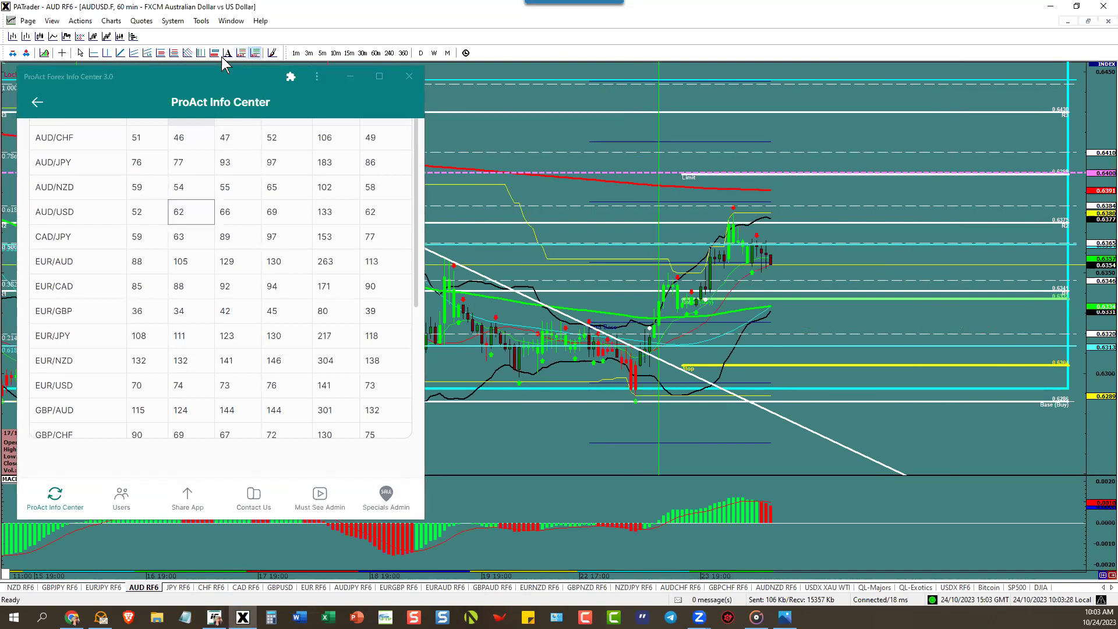
click(241, 53)
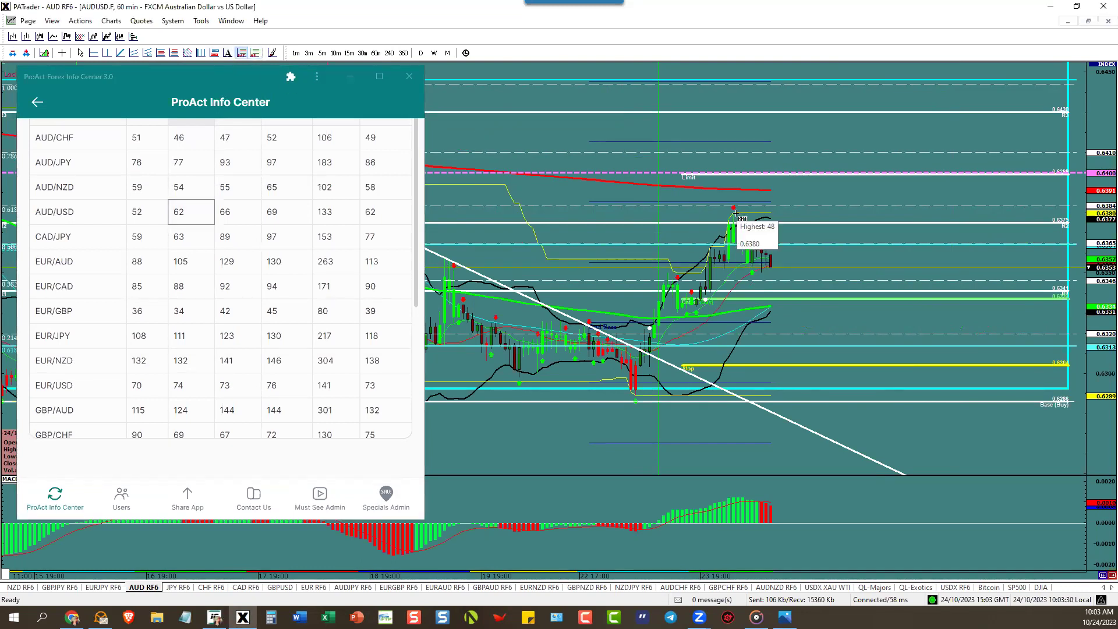
click(738, 211)
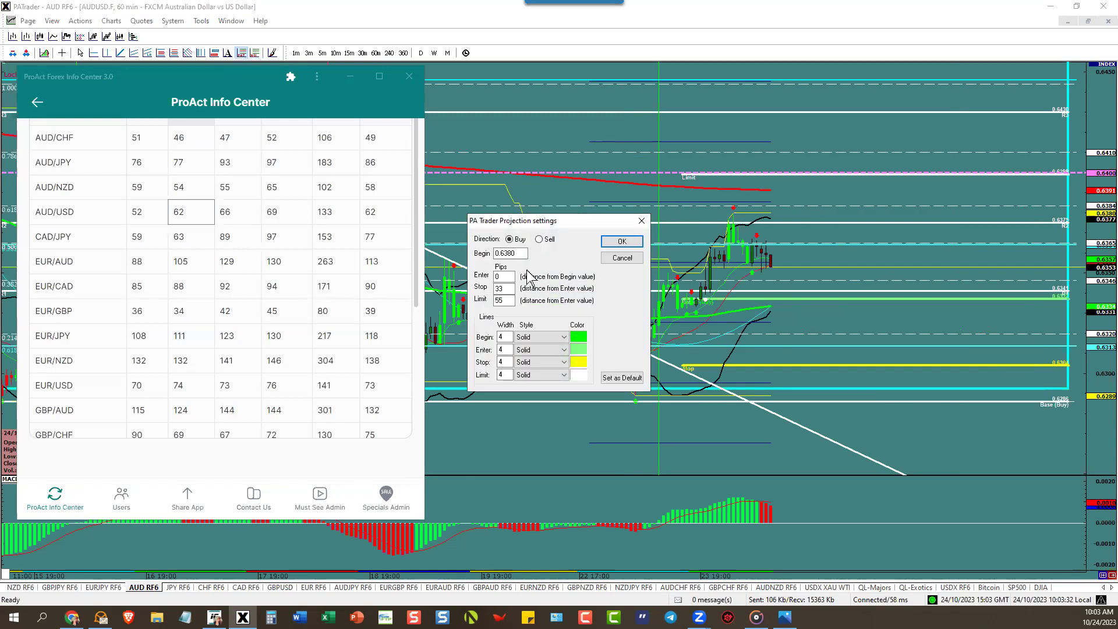
text(62)
click(539, 240)
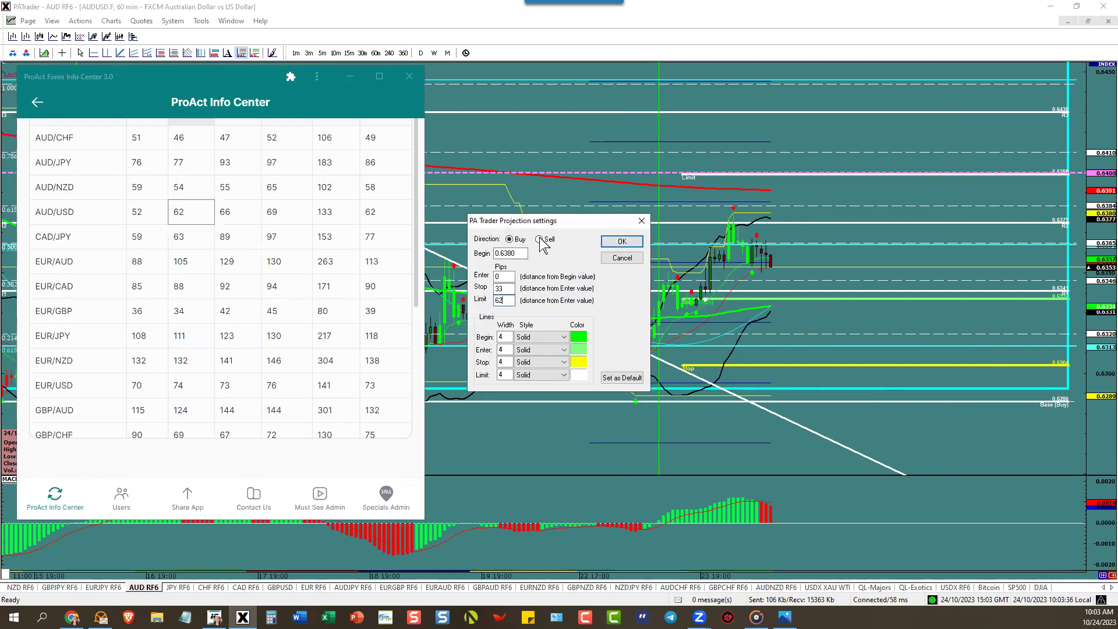
click(621, 241)
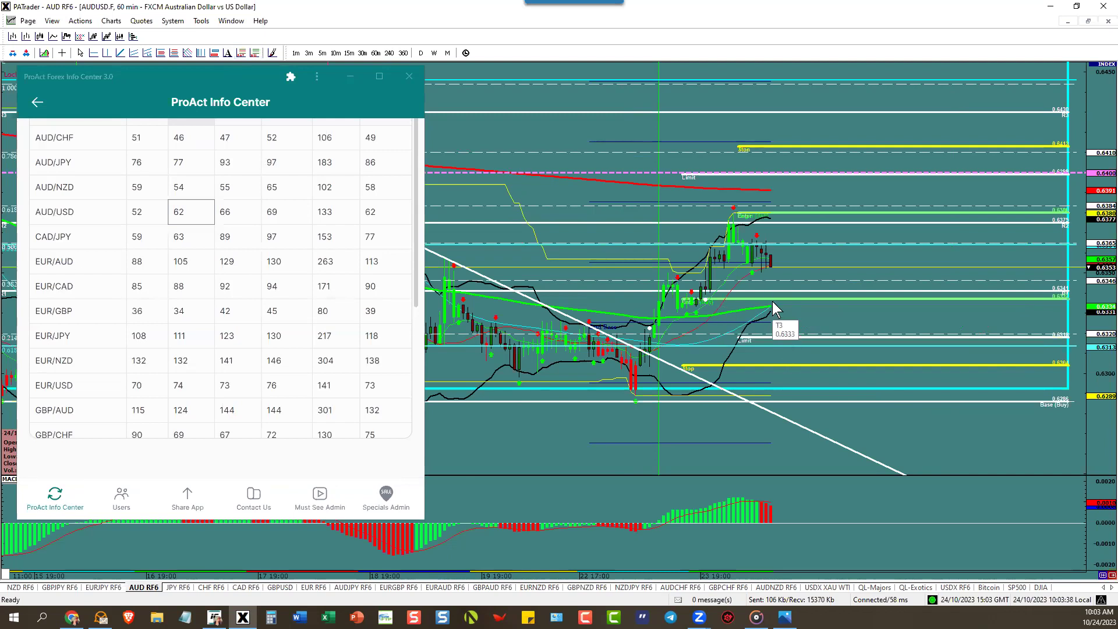
right_click(703, 368)
click(730, 389)
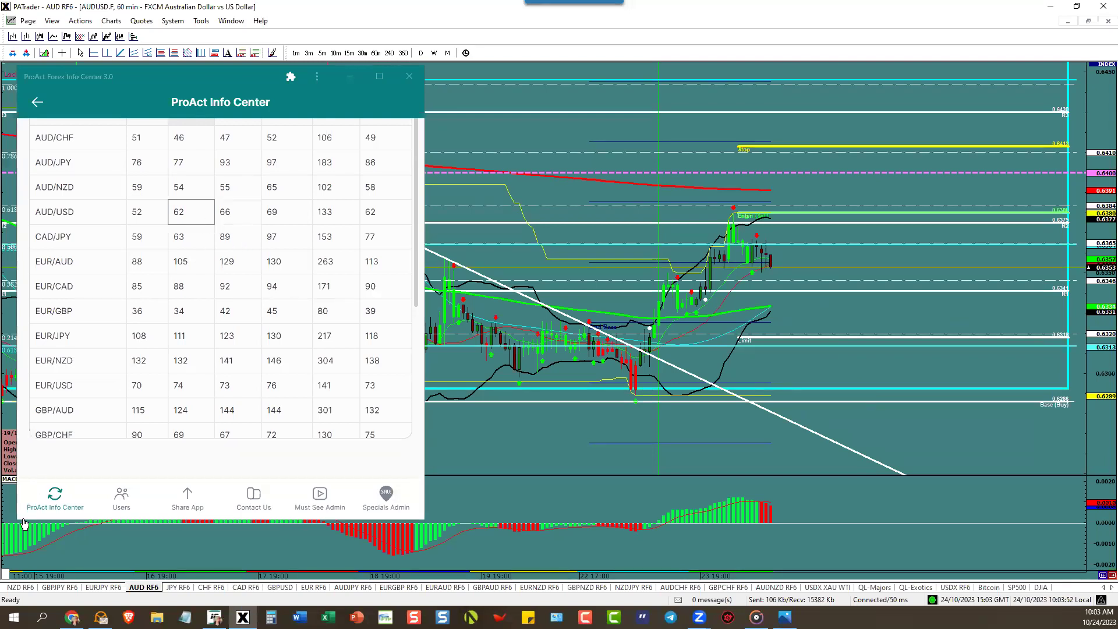
- Enlarge the EUR/JPY 60-minute chart, delete its stray text label, and select EUR/JPY's ATR of 111
click(105, 587)
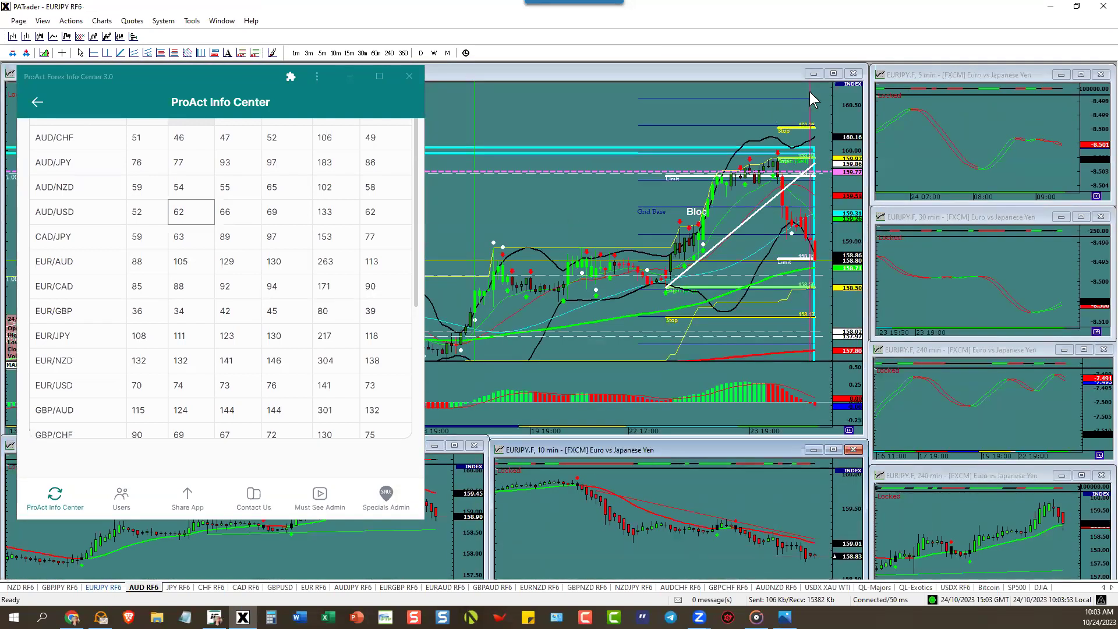
click(833, 74)
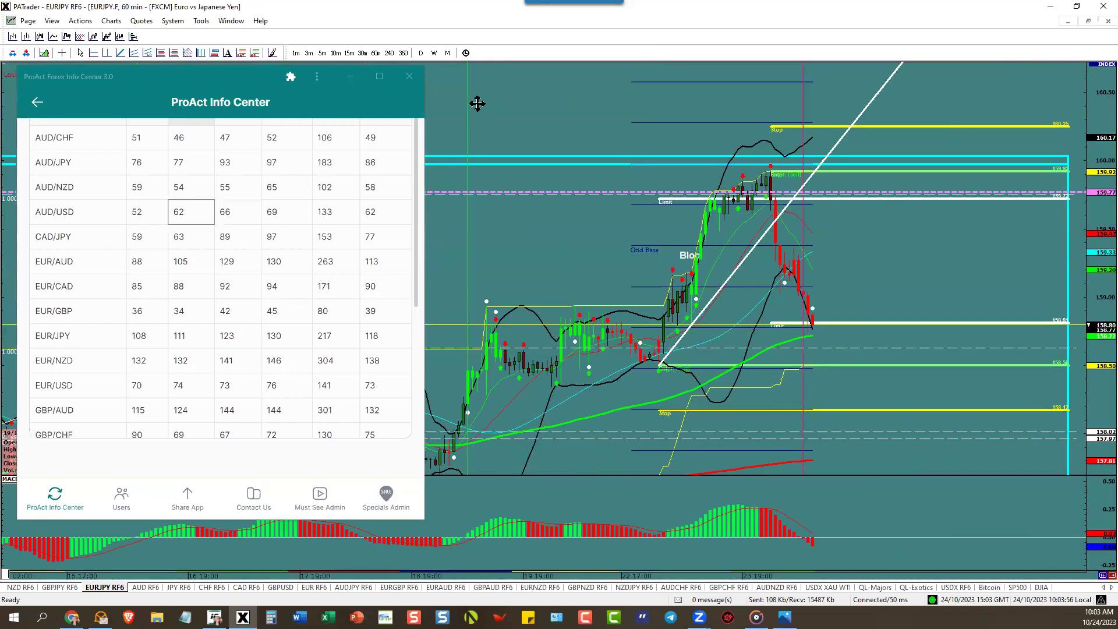
right_click(684, 257)
click(716, 279)
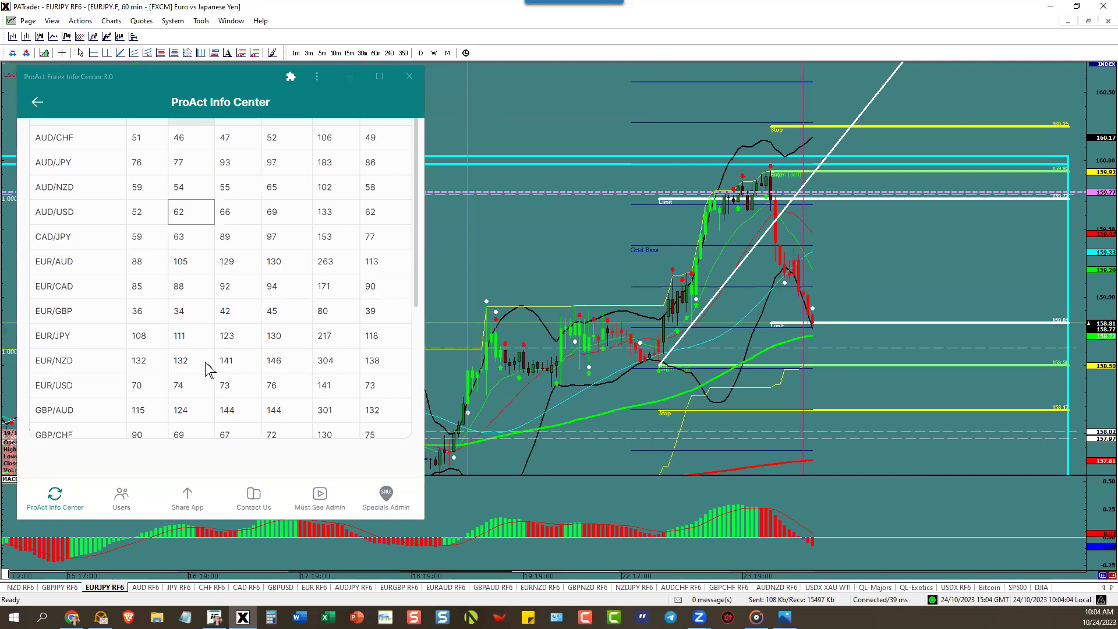
click(186, 329)
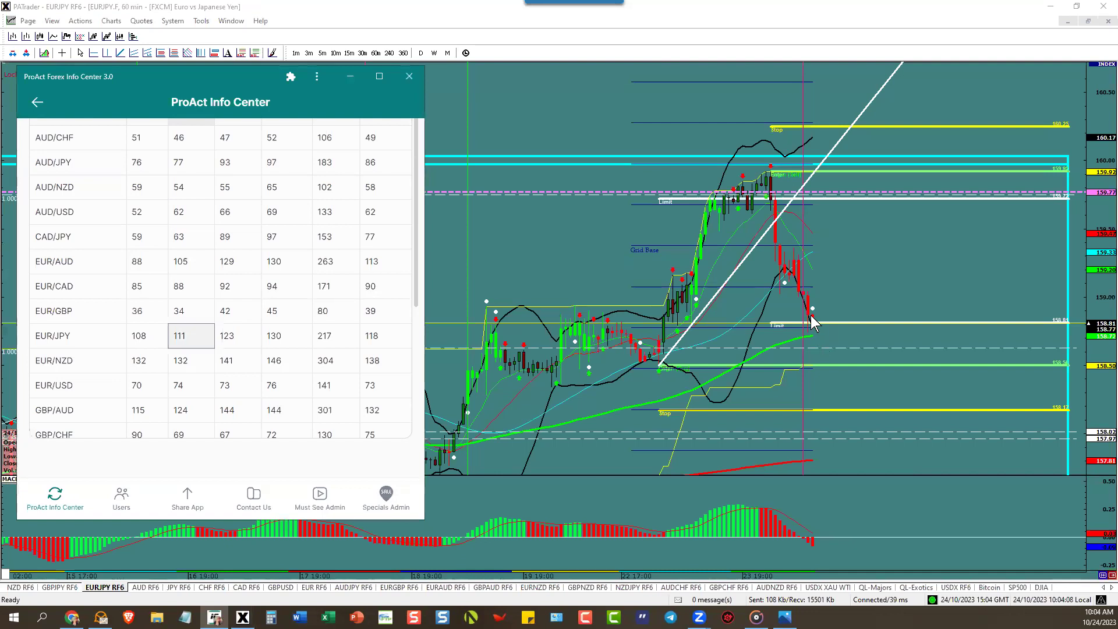
- Show the GBP/JPY 60-minute chart panned to the latest bars, with the ATR table scrolled to GBP/JPY's 142
click(65, 587)
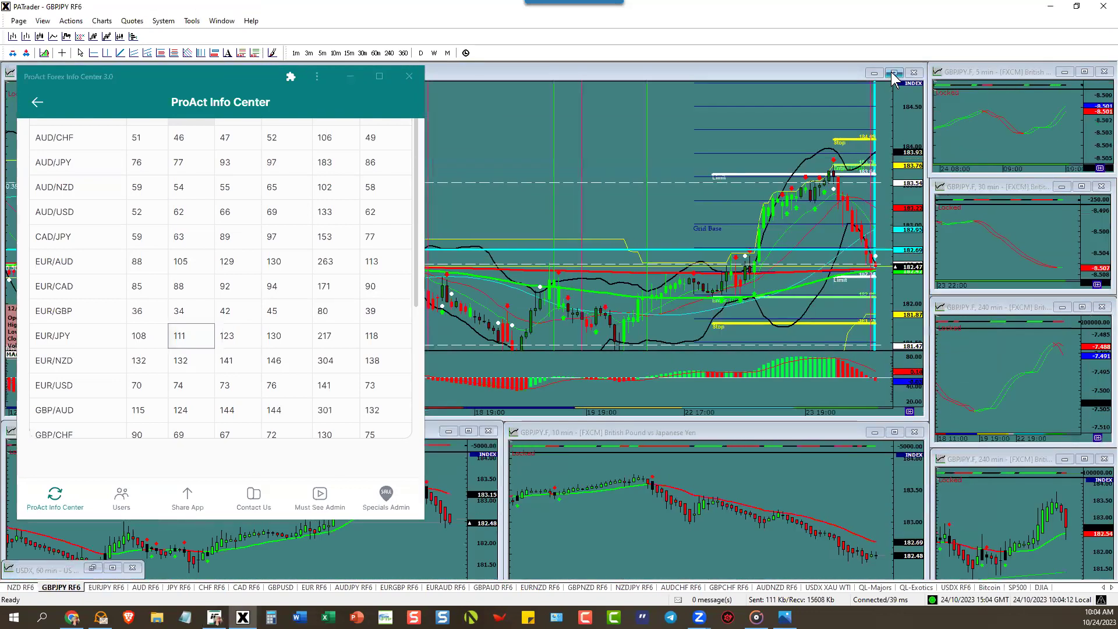
drag(814, 140, 658, 120)
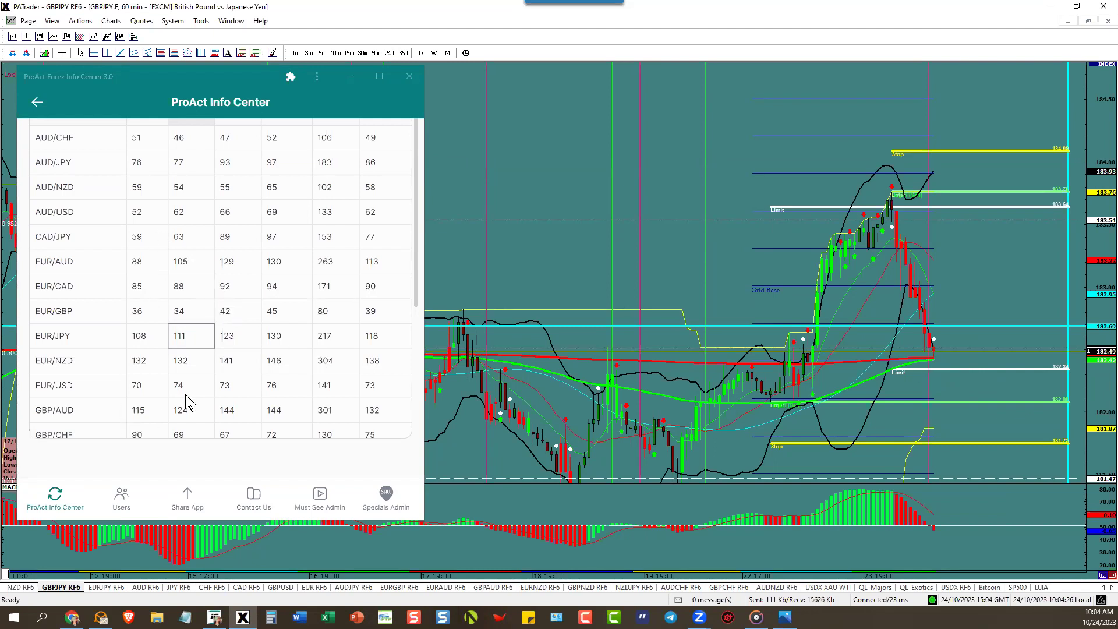
scroll(151, 399, down, 3)
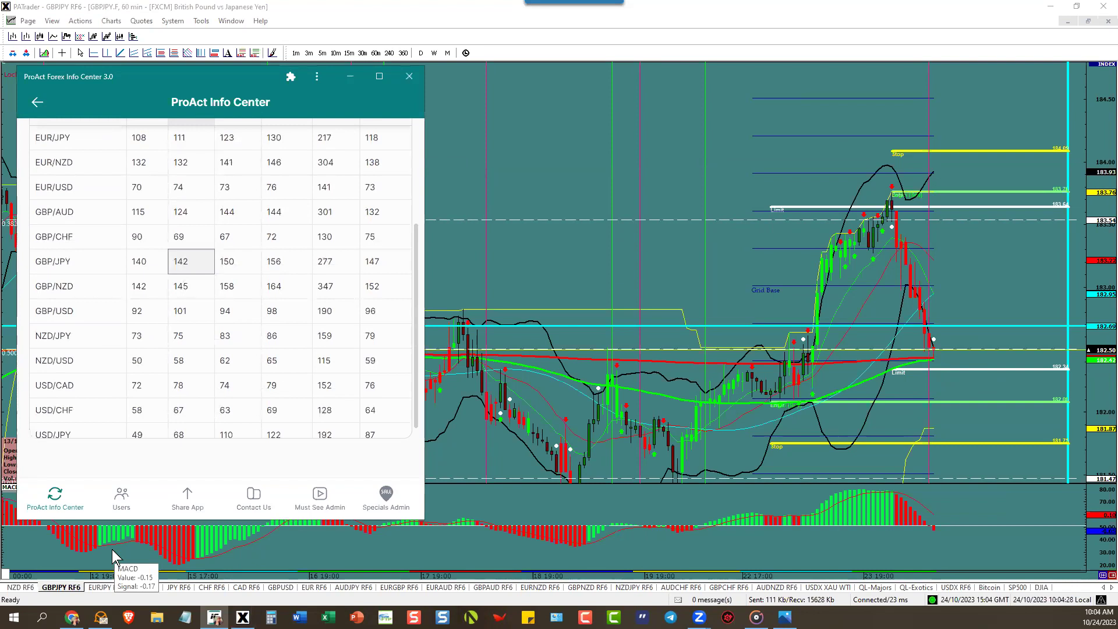
- Show the NZDUSD 60-minute chart with room after the latest candles and select NZD/USD's ATR of 58
click(20, 587)
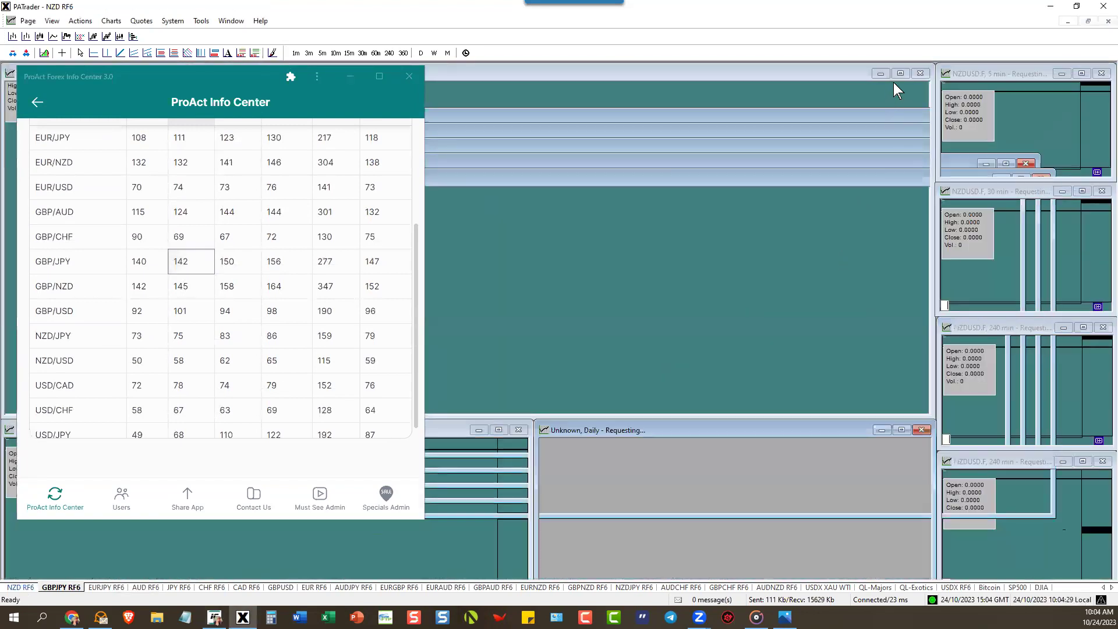
drag(851, 123, 541, 111)
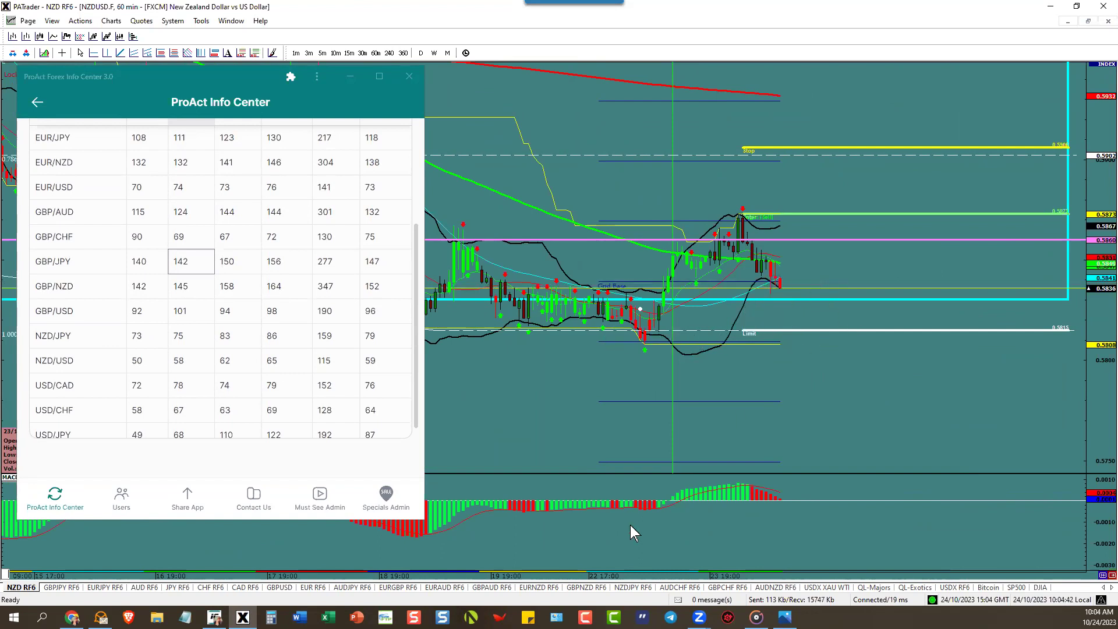
scroll(158, 384, down, 1)
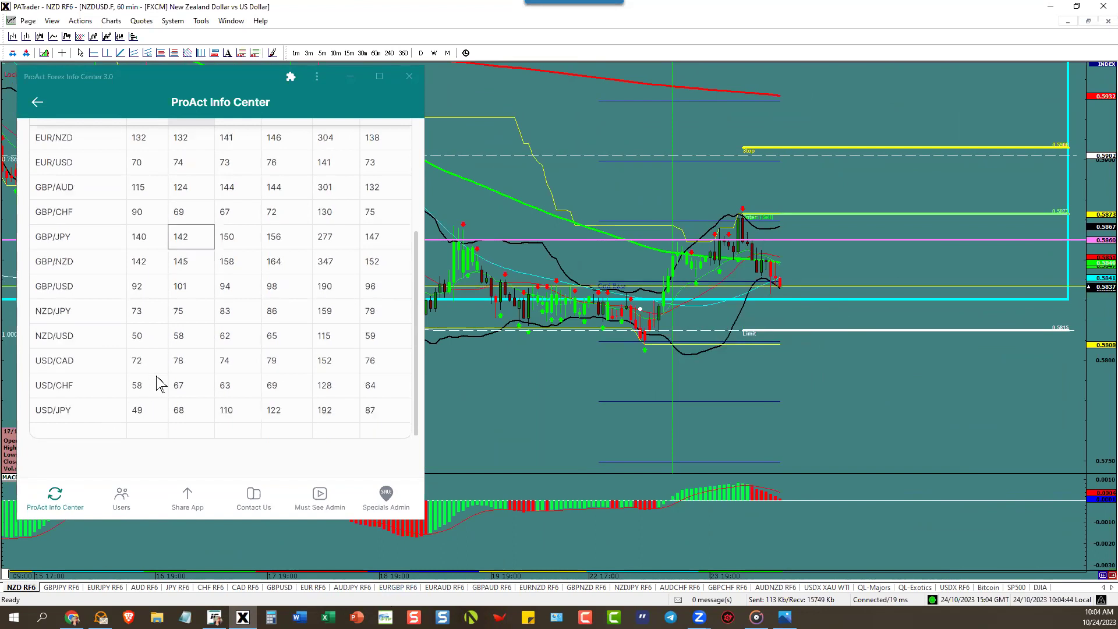
click(180, 346)
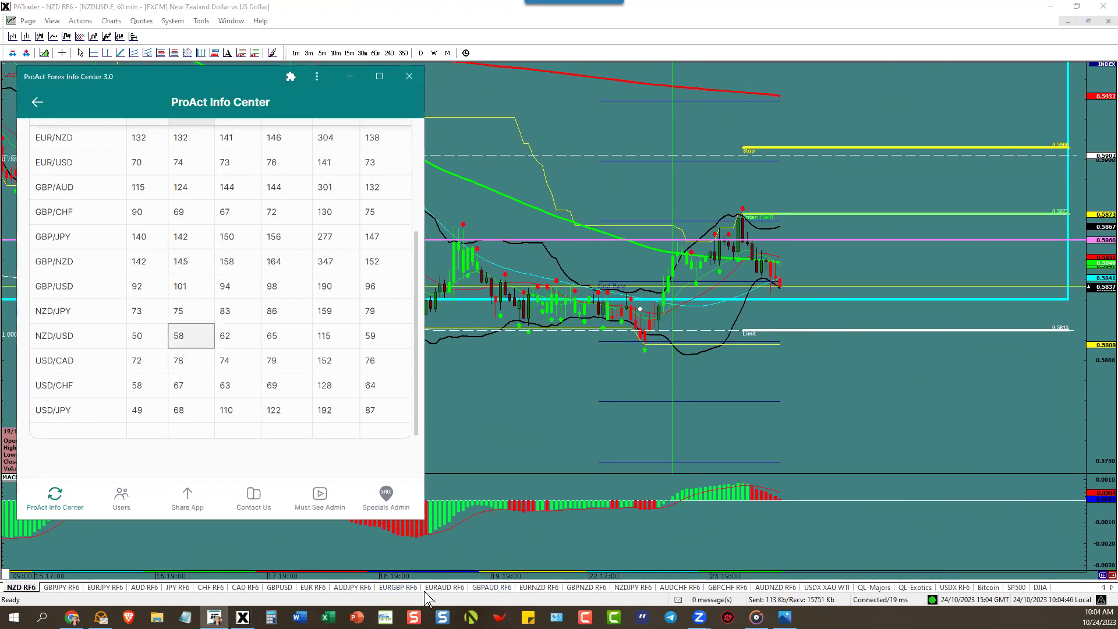
- Enlarge the AUD/JPY 60-minute chart and select AUD/JPY's 14-day ATR of 77 in the table
click(358, 587)
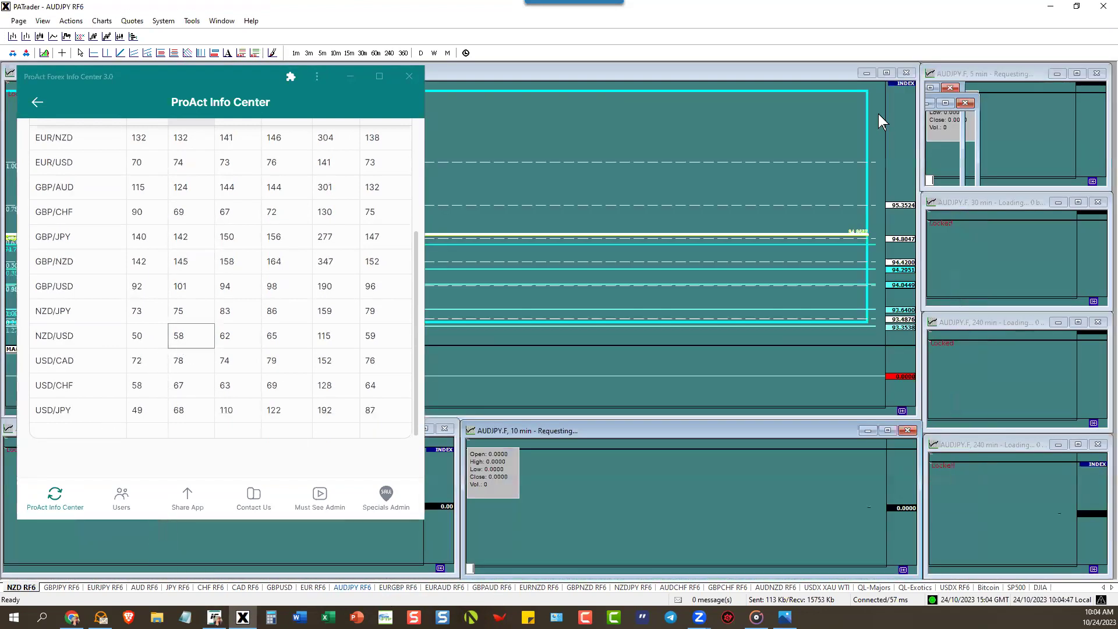
click(886, 72)
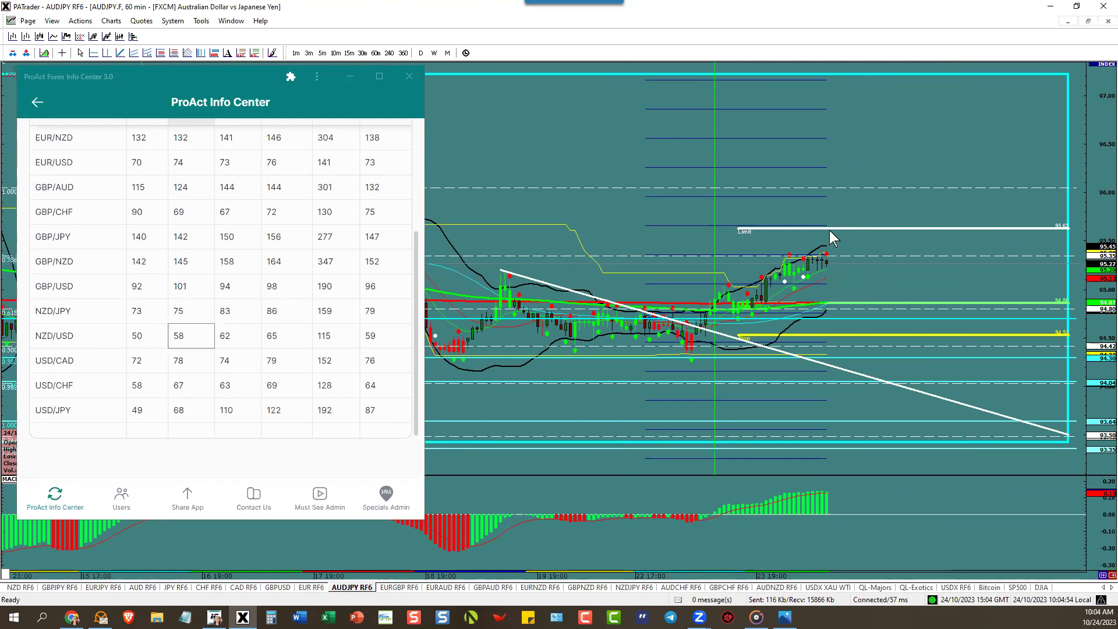
scroll(192, 190, up, 5)
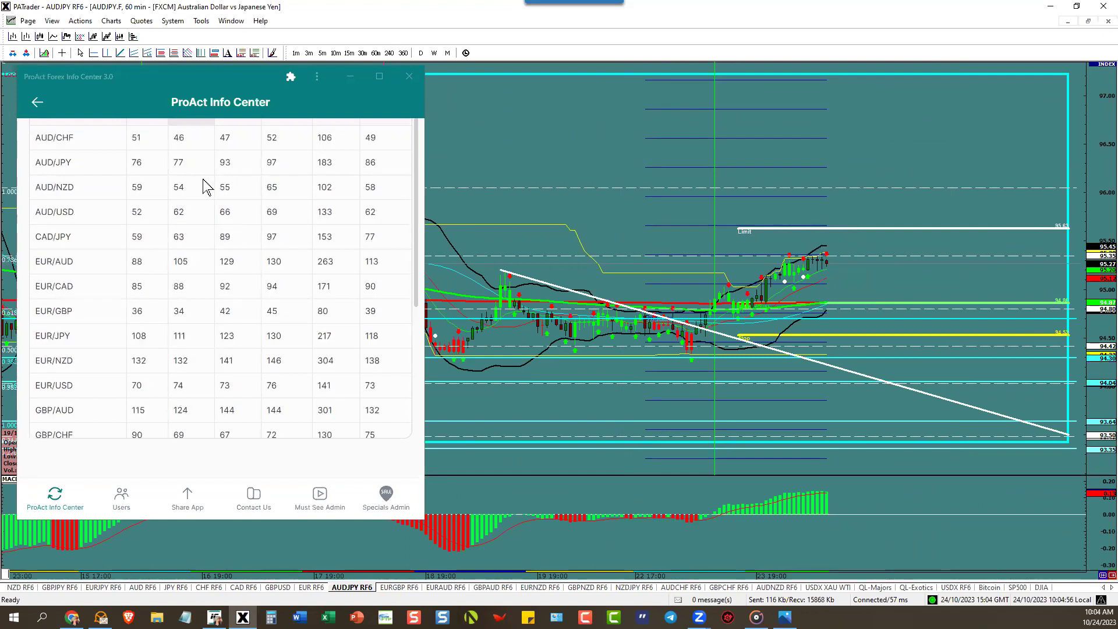
click(212, 173)
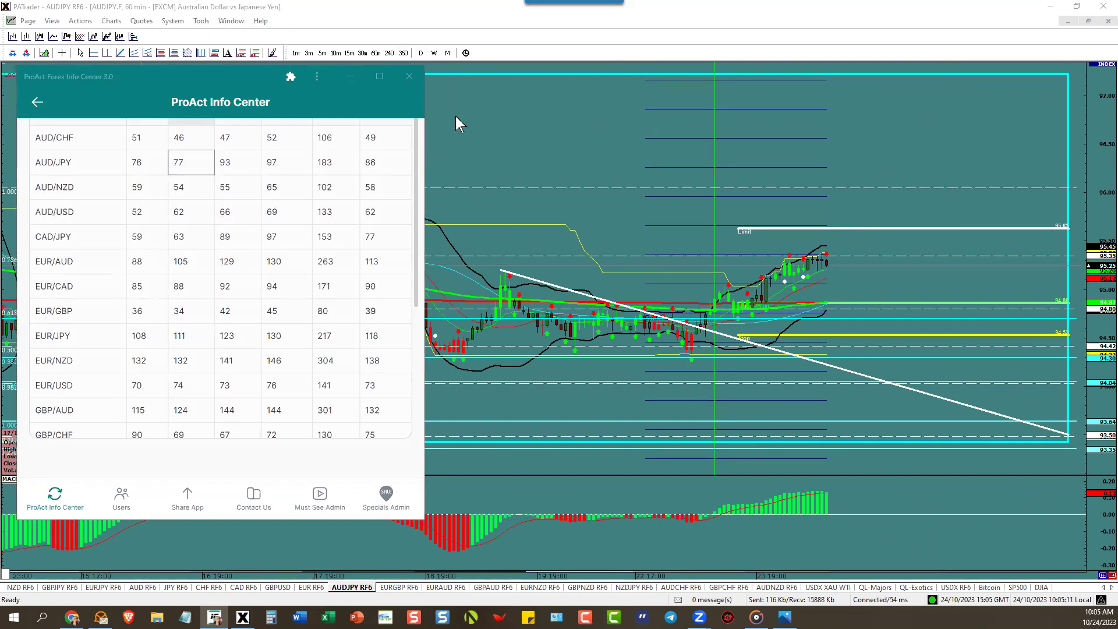
drag(613, 224, 651, 149)
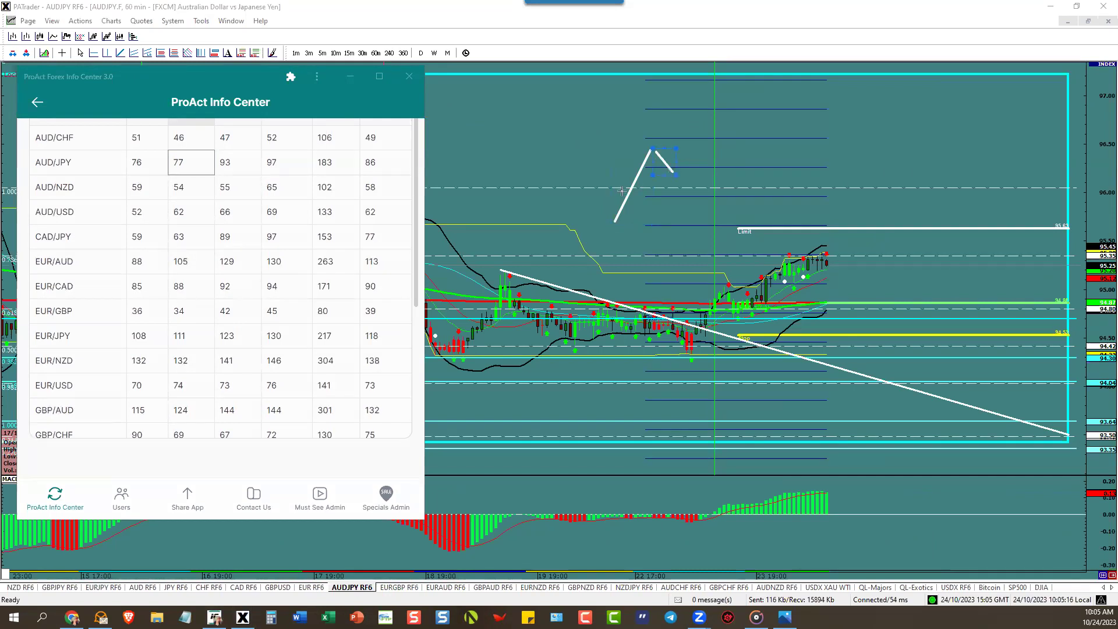
click(685, 173)
drag(678, 168, 702, 115)
mouse_move(668, 104)
mouse_down()
mouse_move(704, 103)
mouse_move(686, 103)
mouse_up()
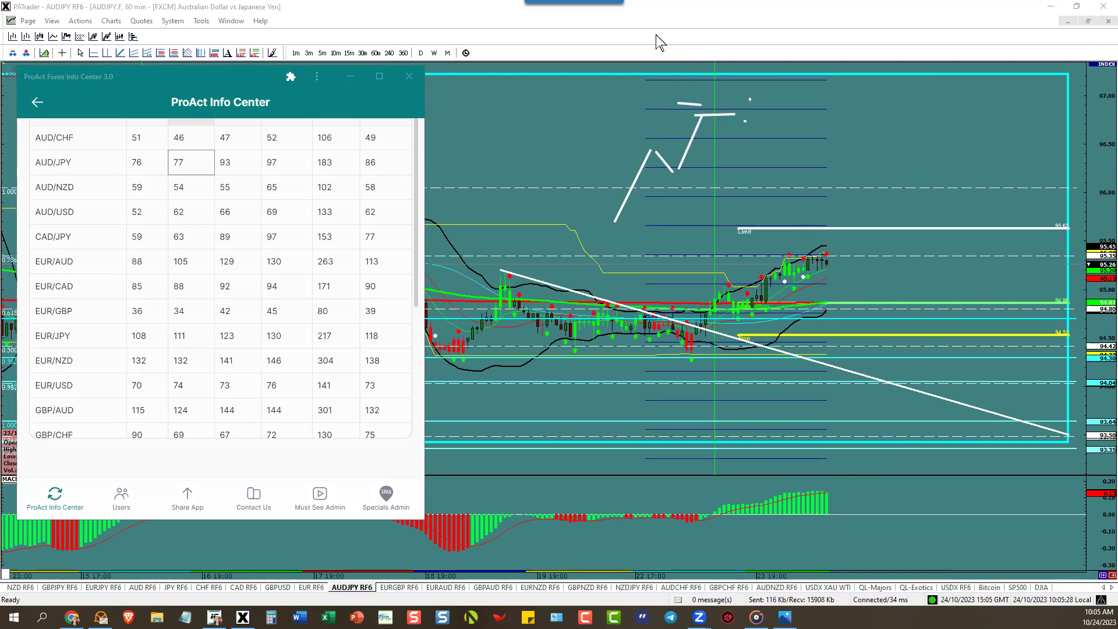
key(Delete)
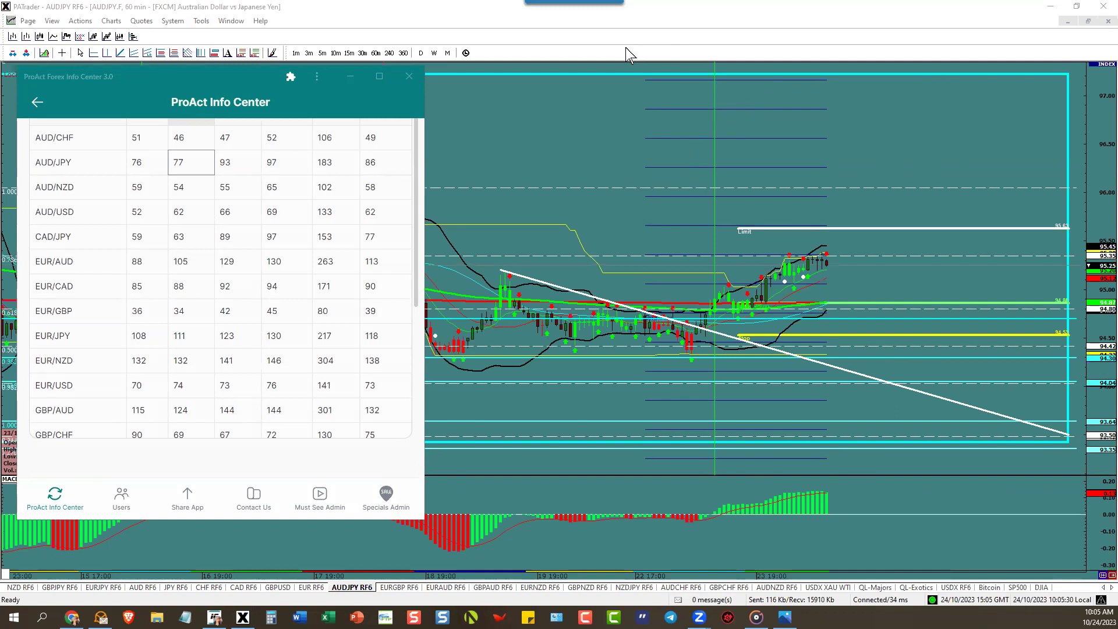
- Maximize the EURAUD 60-minute chart and mark EUR/AUD's ATR value of 105
click(436, 588)
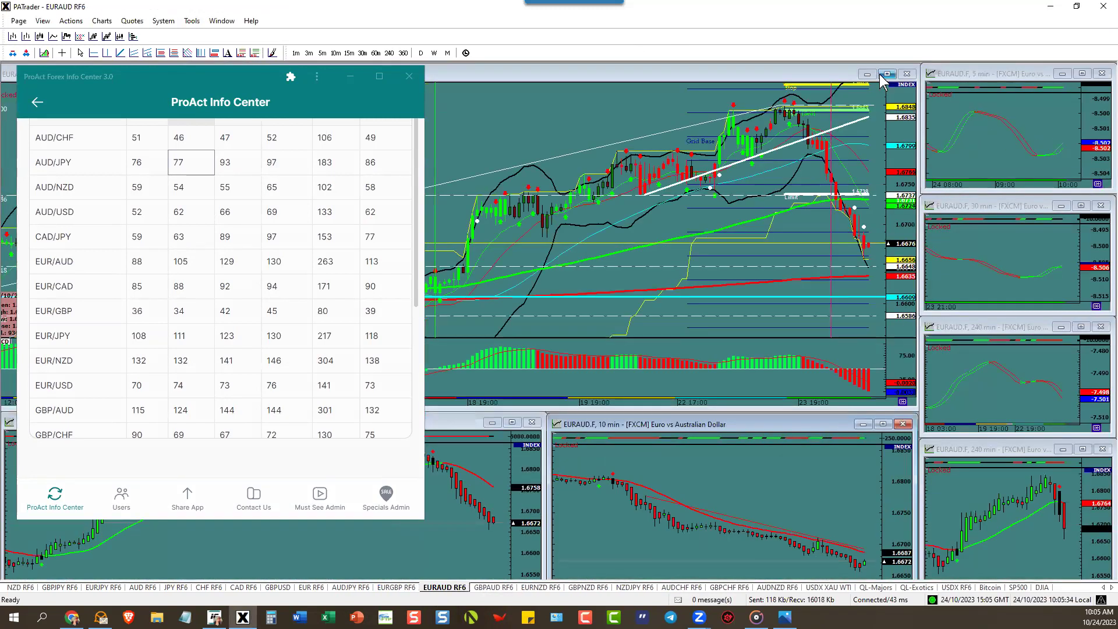
click(886, 74)
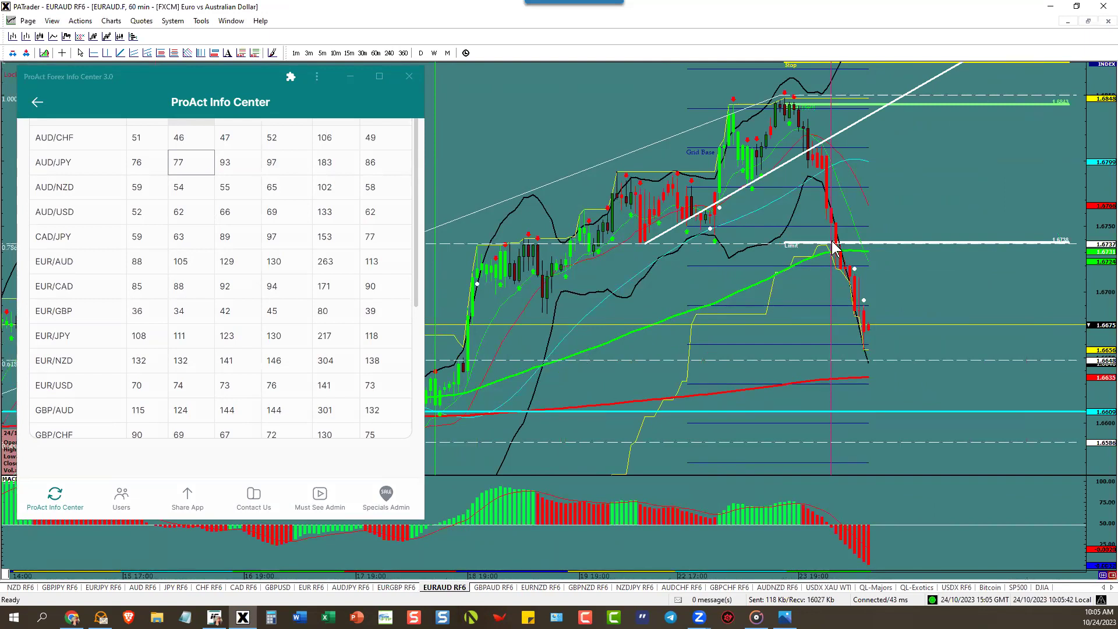
click(185, 269)
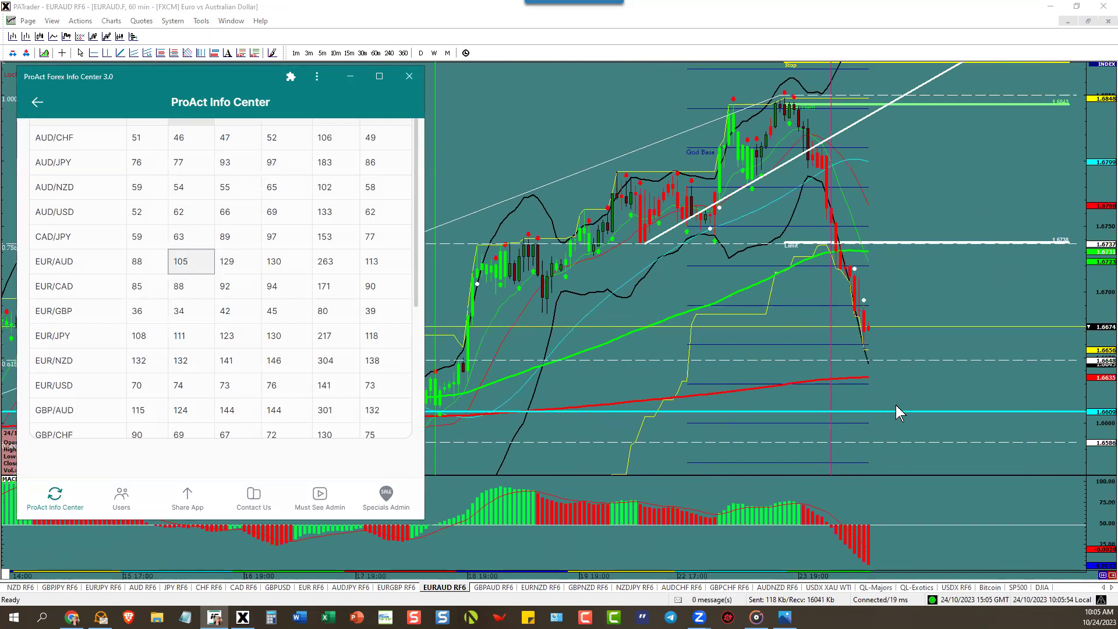
- Maximize the GBPAUD 60-minute chart, pan through its price levels, and mark GBP/AUD's ATR of 124
click(493, 587)
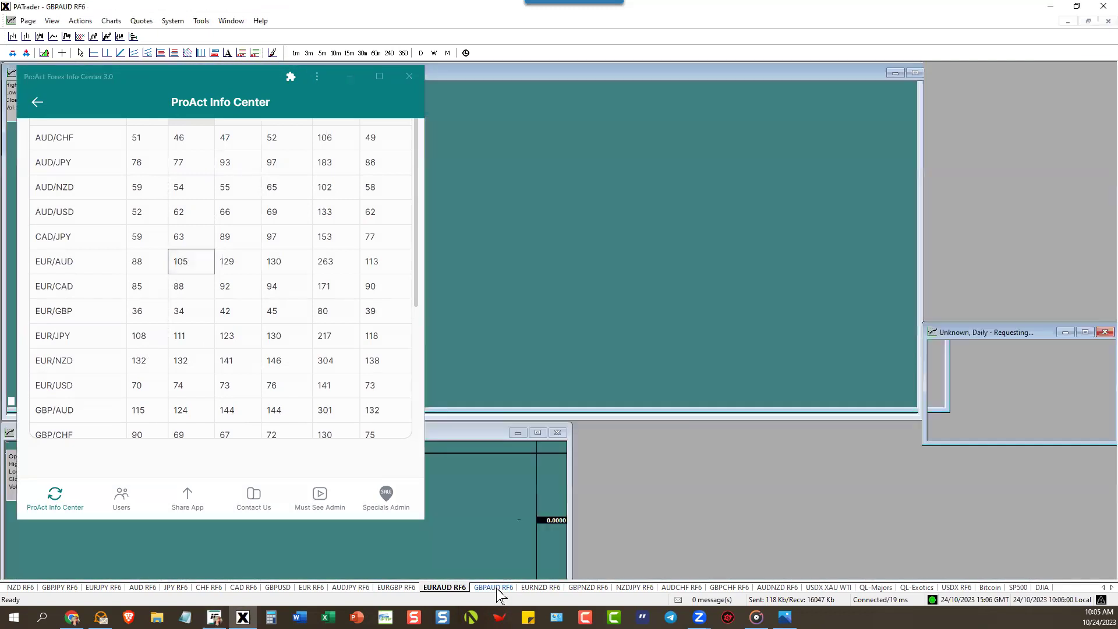
click(886, 74)
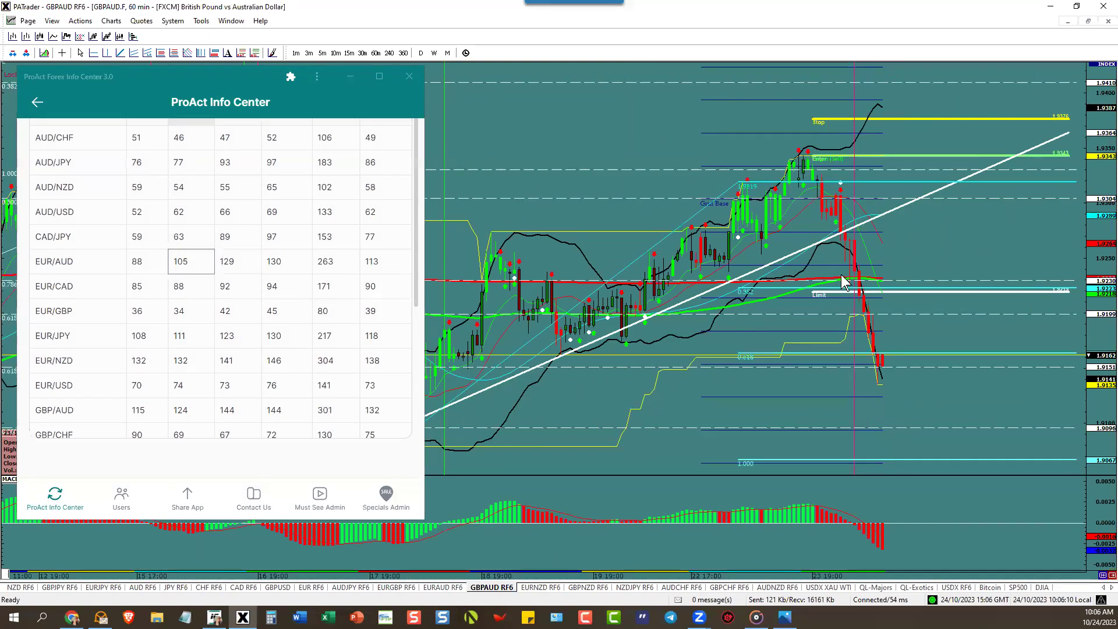
drag(795, 406, 803, 122)
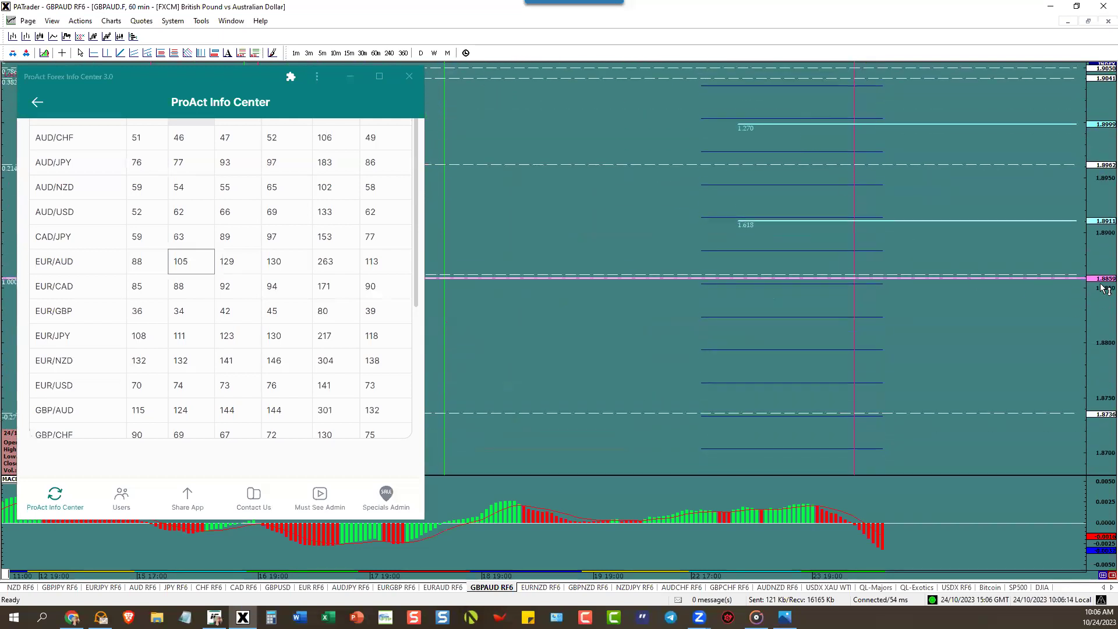
drag(980, 180, 932, 350)
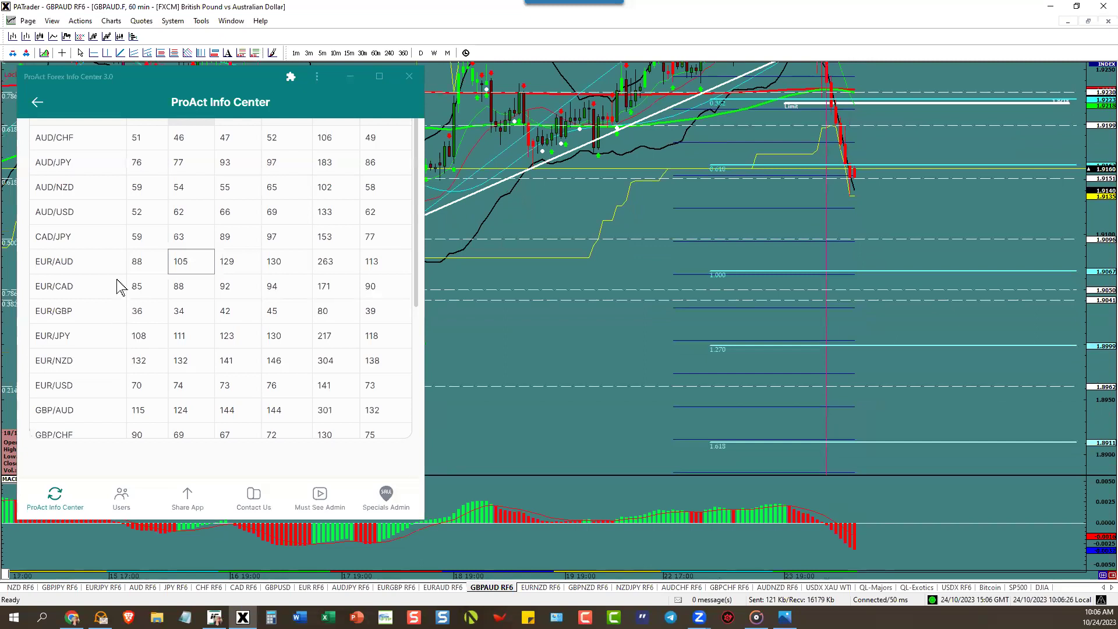
click(182, 416)
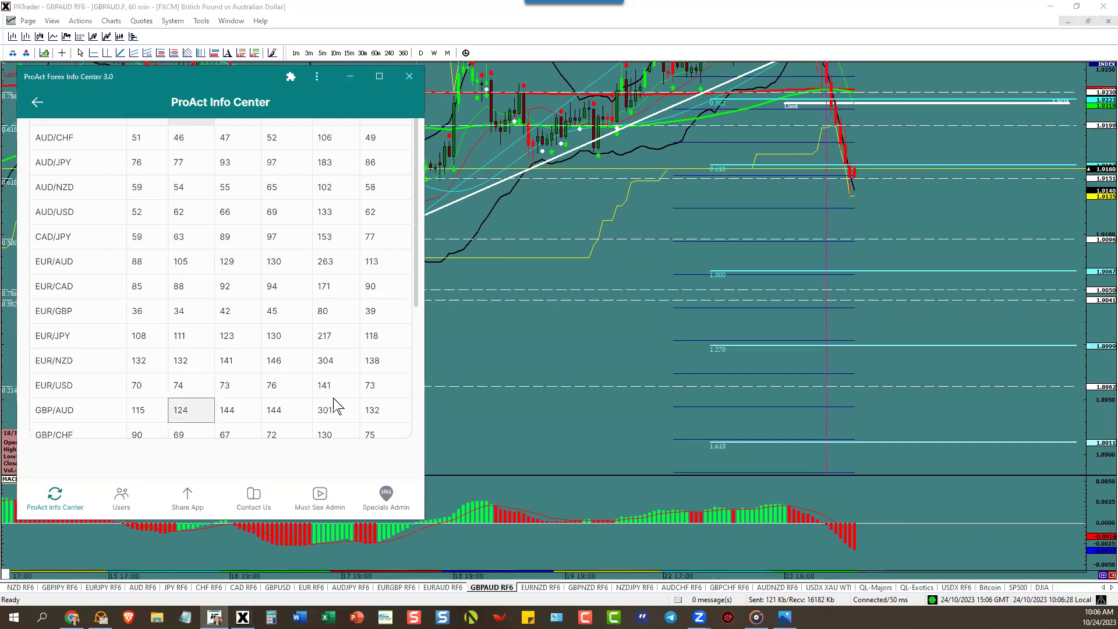
- Open the EURNZD charts, mark EUR/NZD's ATR of 132, then switch to the GBPNZD page
click(540, 587)
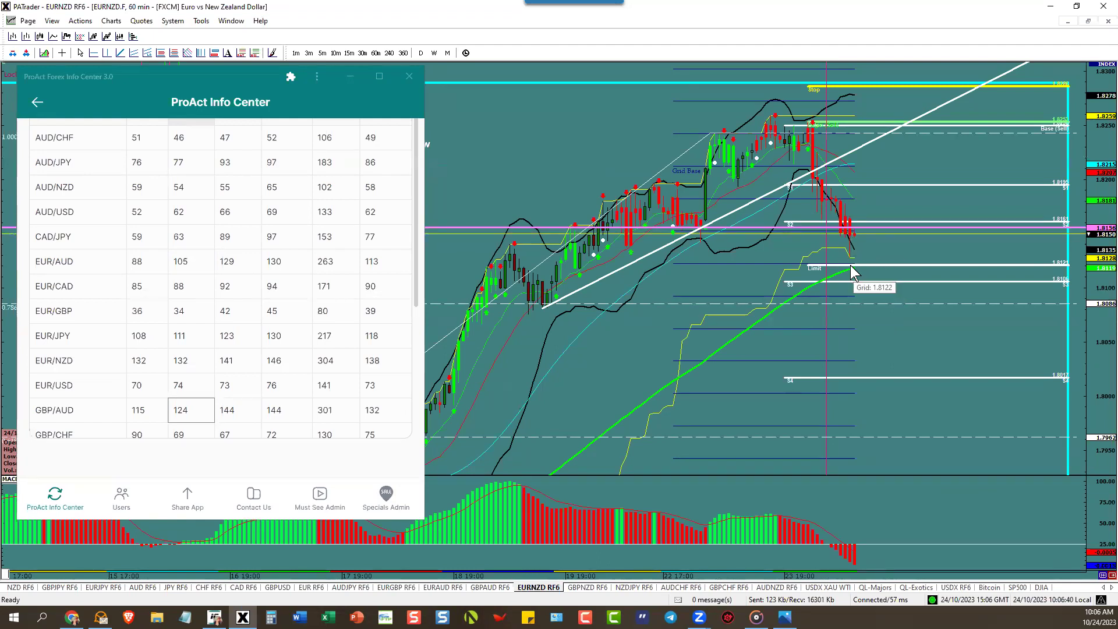
click(191, 366)
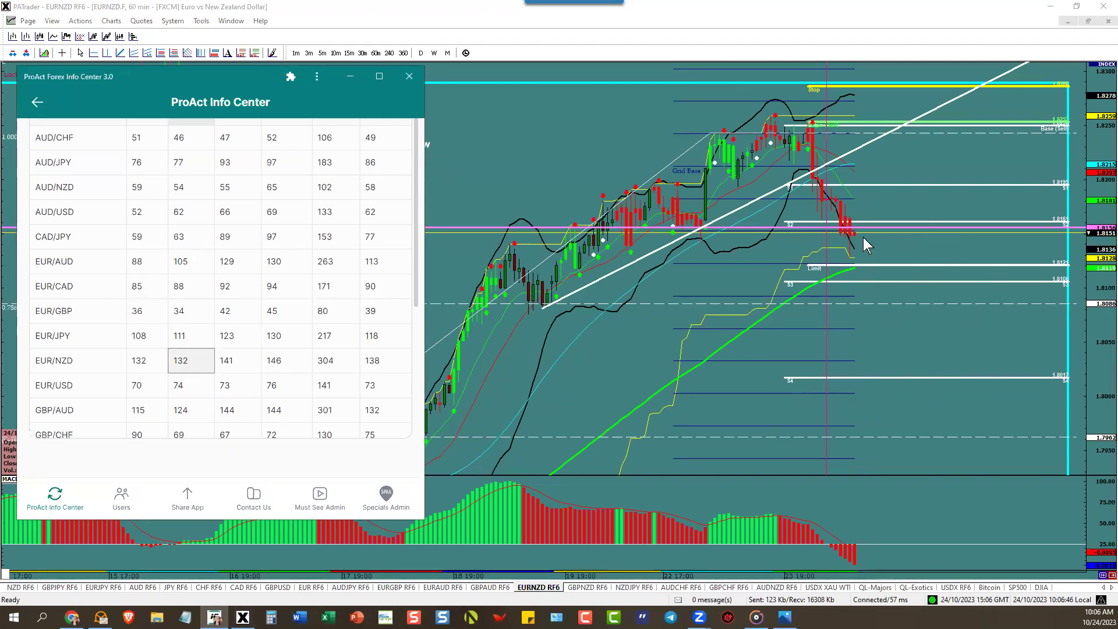
click(586, 587)
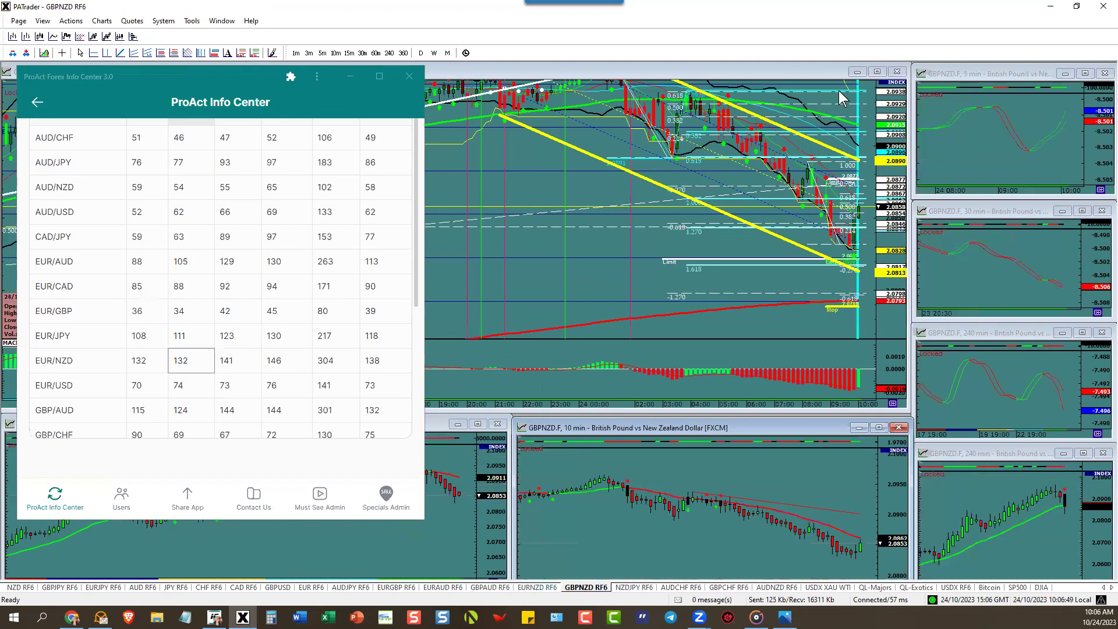
- Maximize the GBPNZD 10-minute chart, sketch a three-line price projection to the Stop line, then clear it
click(877, 71)
drag(569, 187, 508, 180)
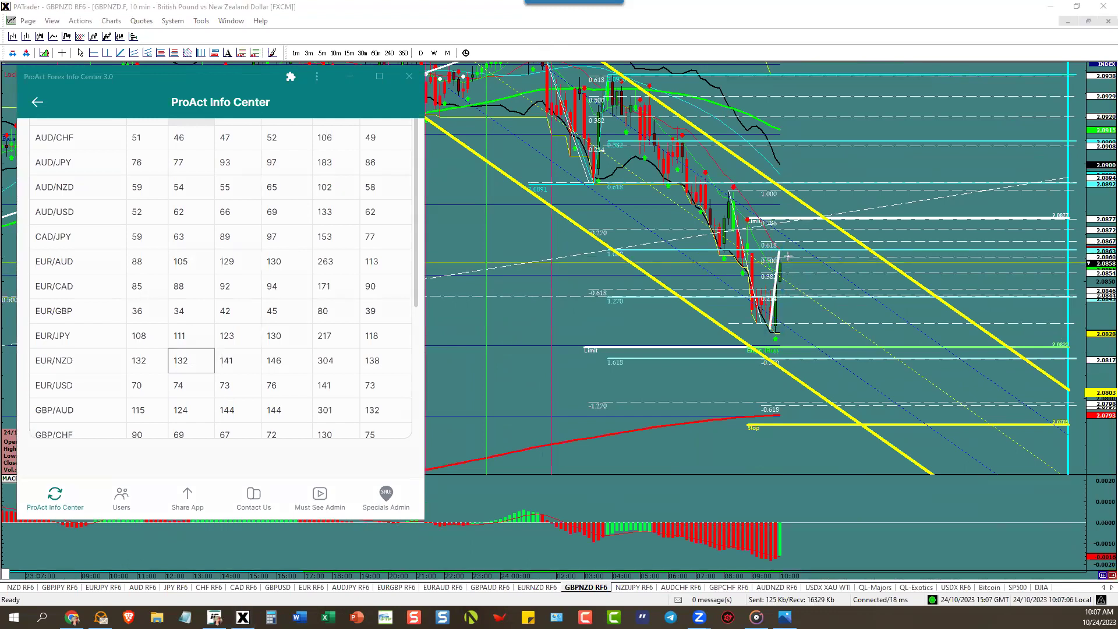
drag(787, 255, 805, 283)
drag(821, 254, 836, 217)
drag(844, 248, 934, 428)
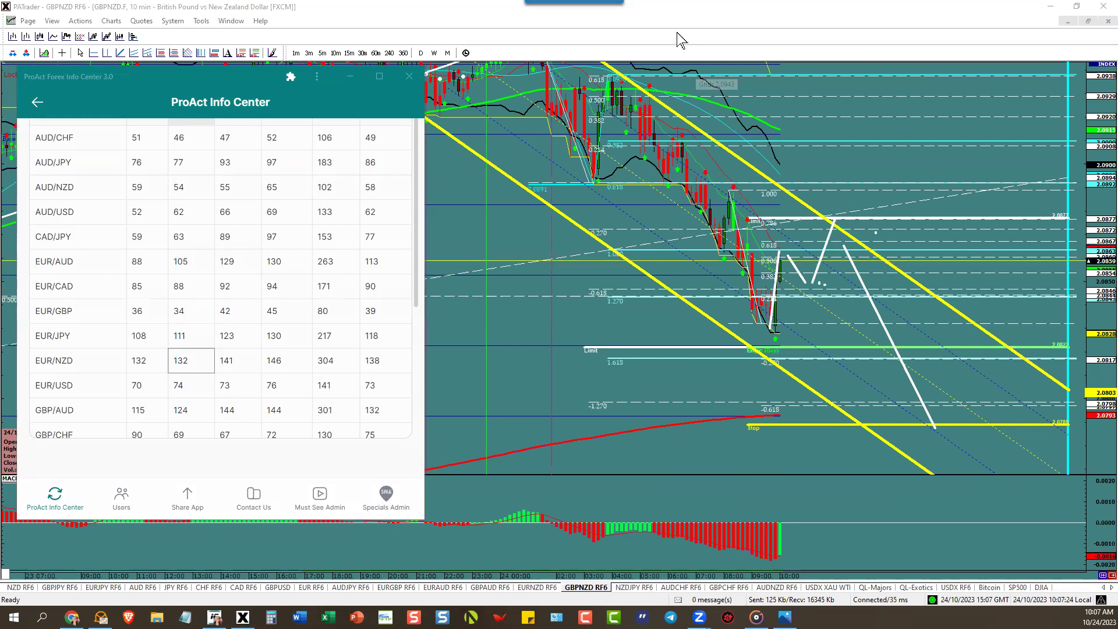
key(Escape)
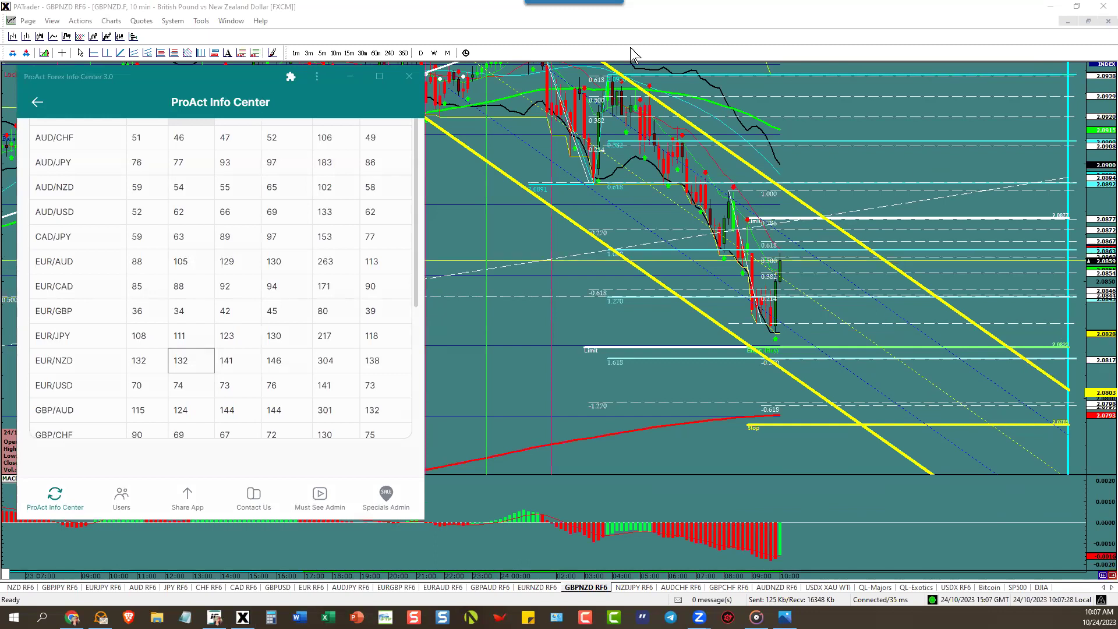
- Maximize the NZDJPY 60-minute chart with space right of the candles and scroll the ATR table to NZD/JPY's 75
click(642, 588)
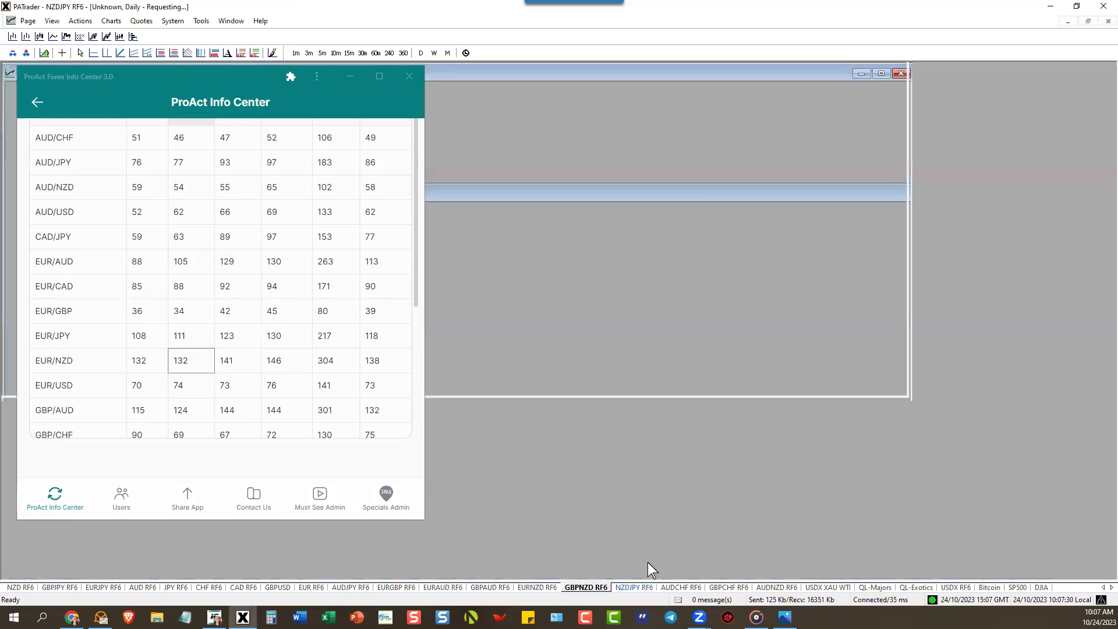
click(881, 73)
drag(832, 141, 648, 120)
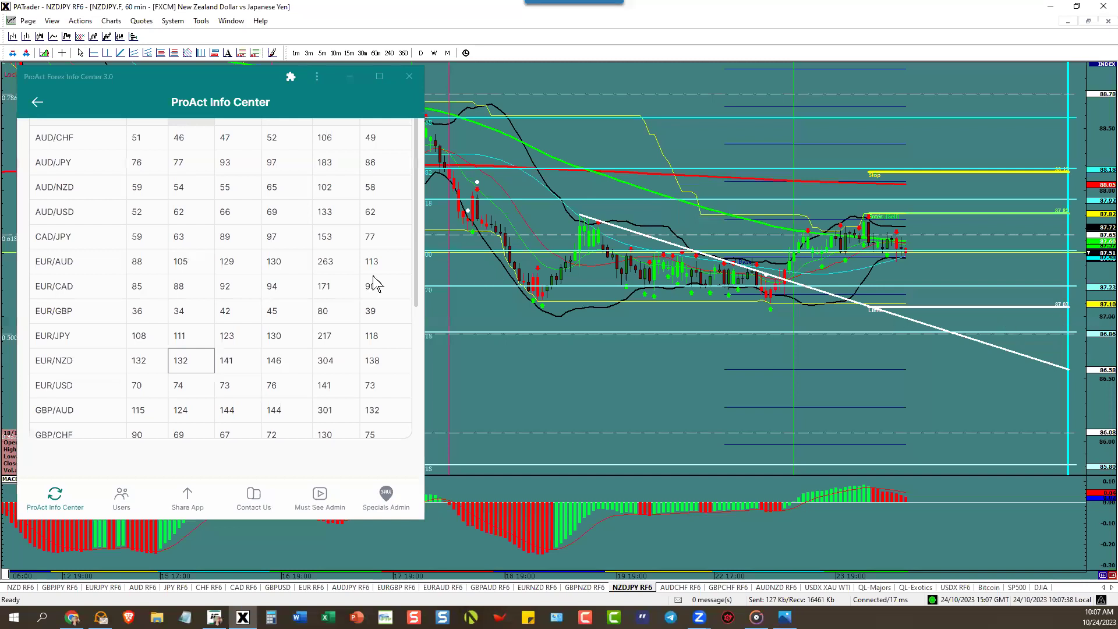
scroll(187, 335, down, 3)
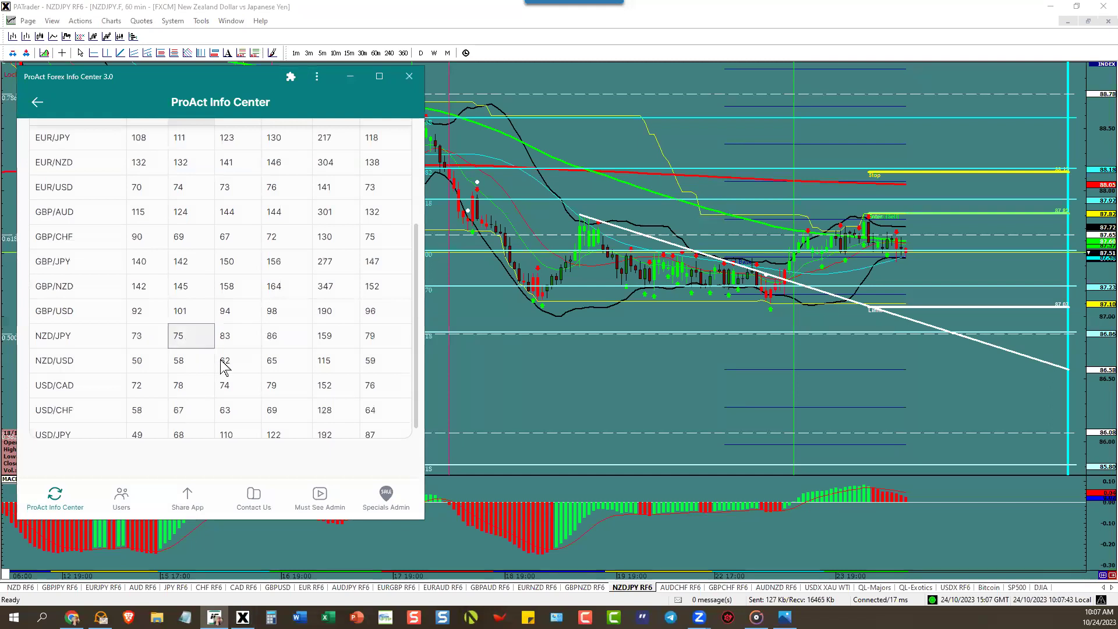
- Maximize the GBPCHF 60-minute chart, shifted left to leave space after the latest candles
click(730, 588)
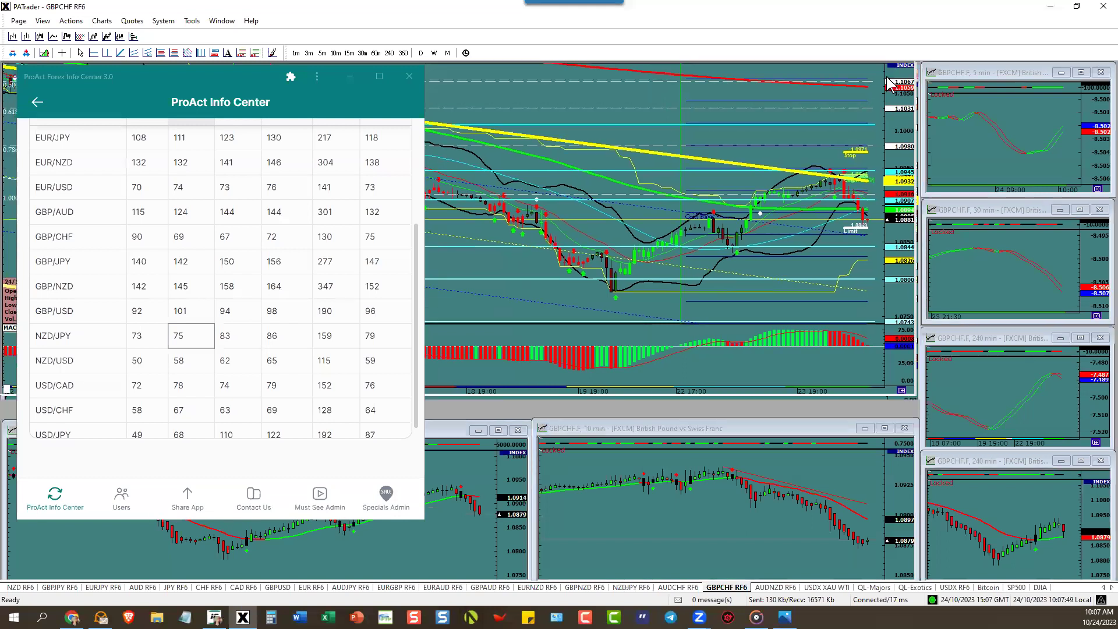
double_click(888, 83)
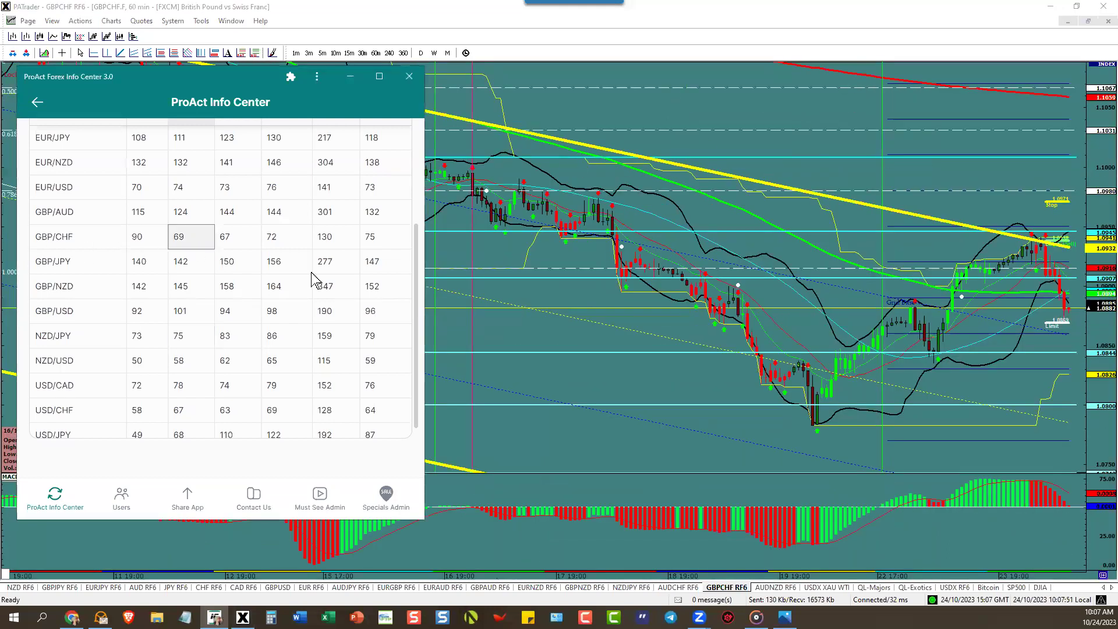
drag(975, 177, 798, 185)
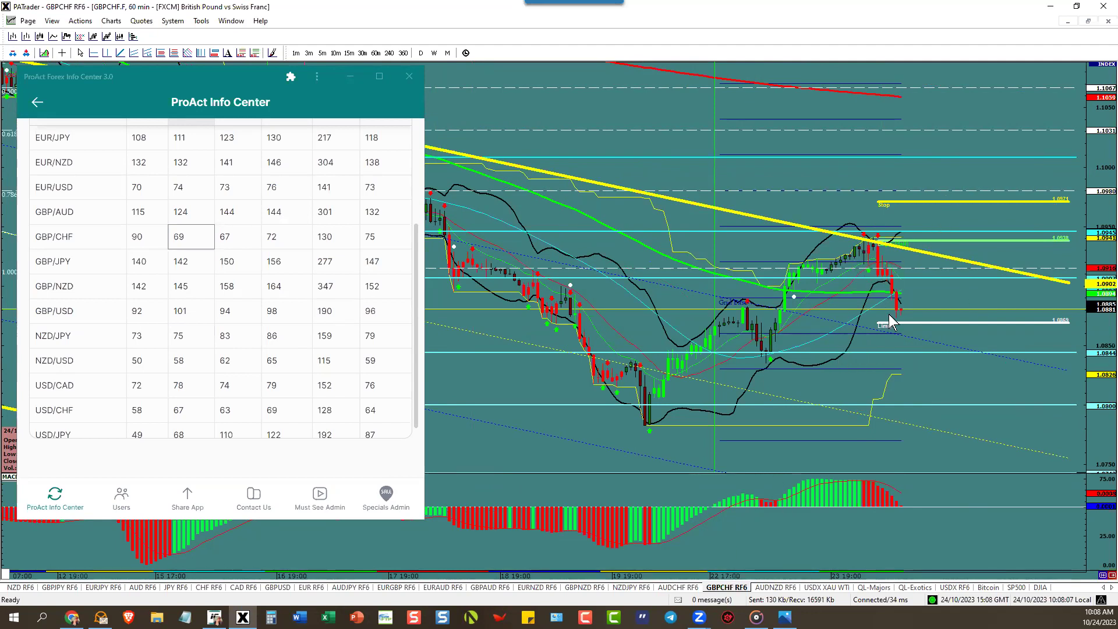
- Maximize the AUDNZD 60-minute chart, shift it left, and mark AUD/NZD's ATR value of 54
click(776, 587)
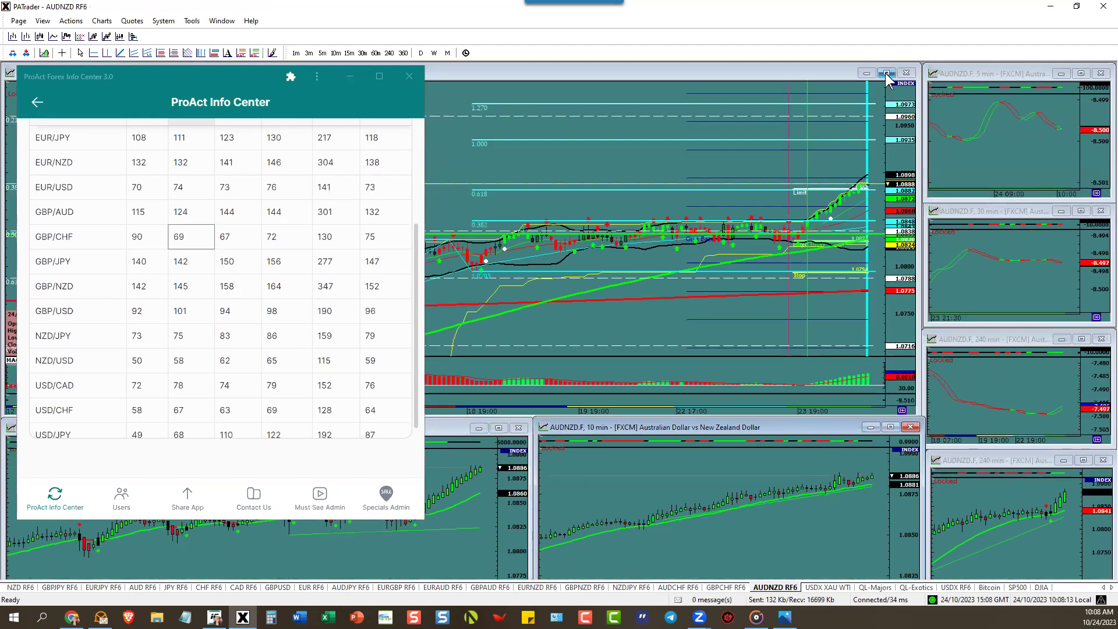
click(886, 74)
drag(814, 168, 713, 169)
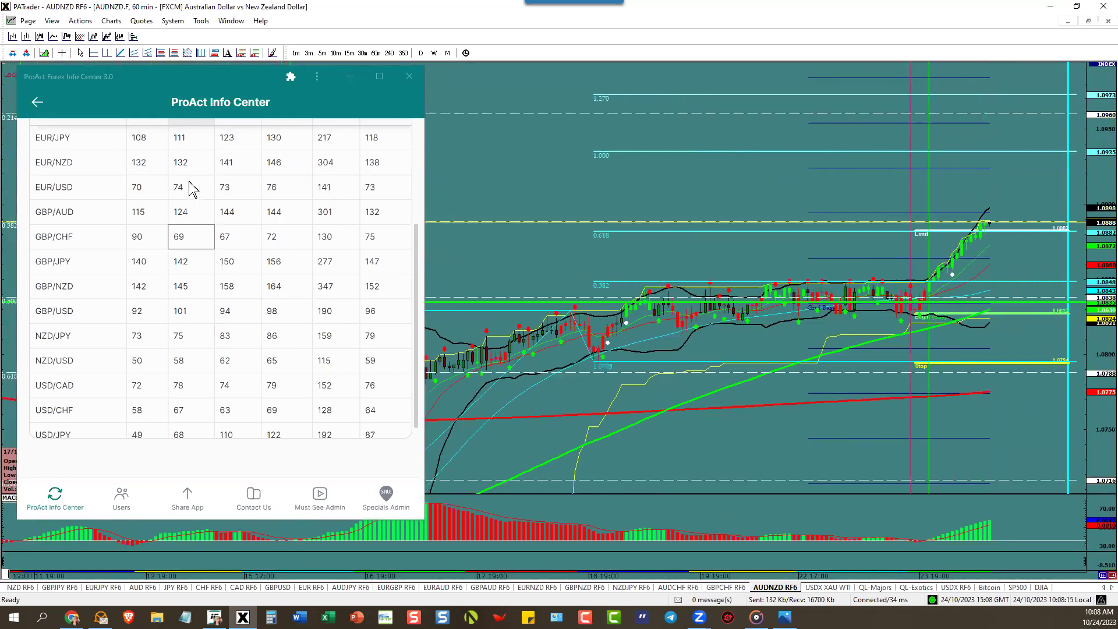
scroll(195, 198, up, 4)
click(193, 191)
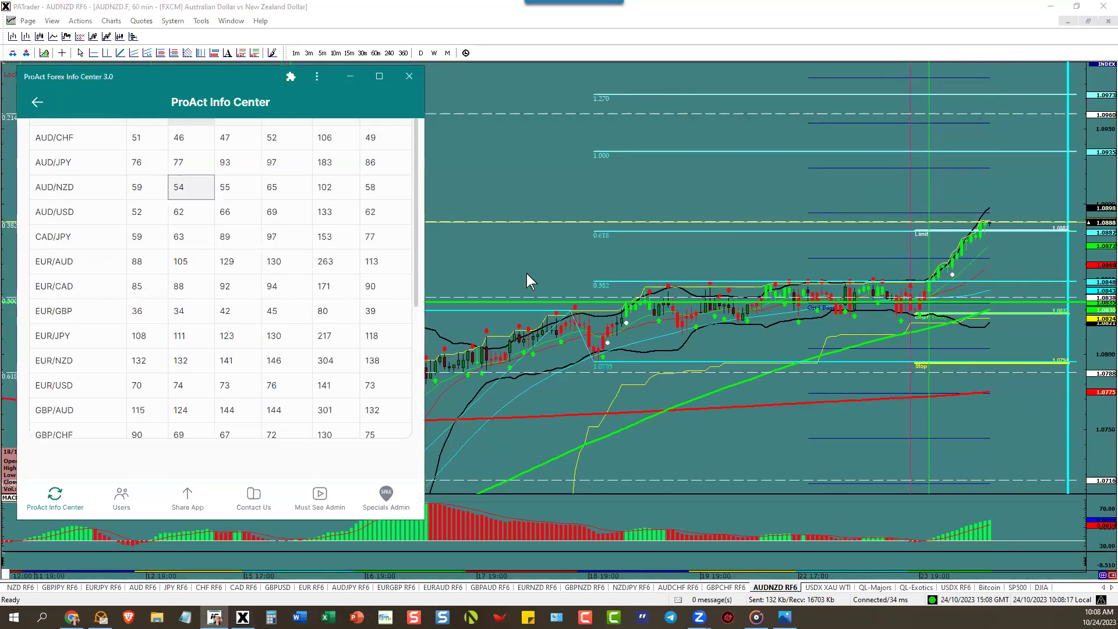
mouse_move(984, 234)
mouse_move(959, 319)
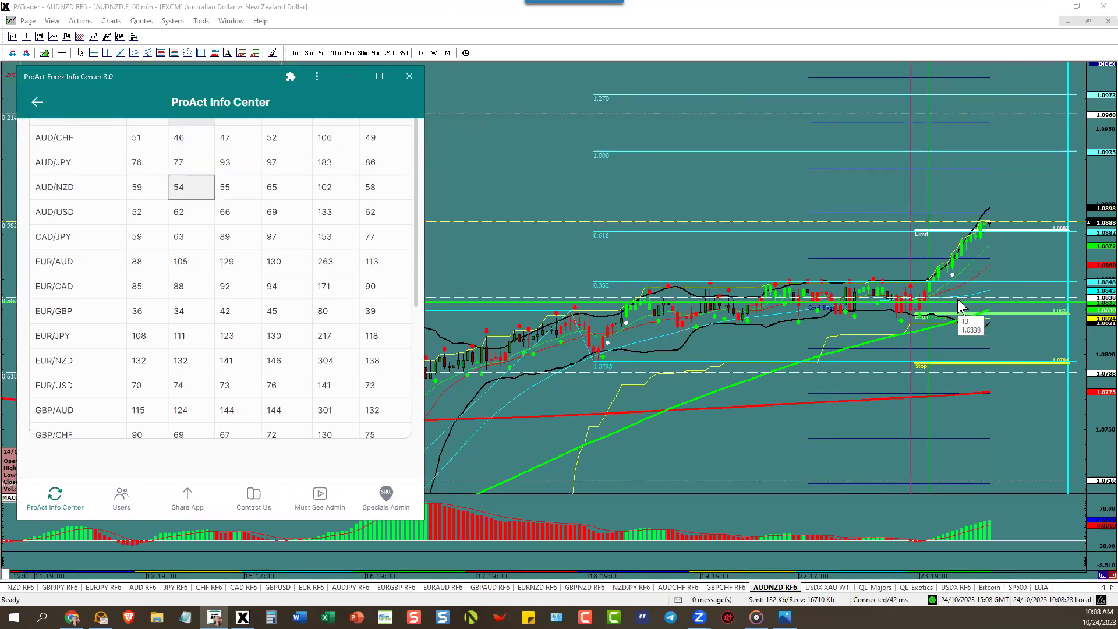